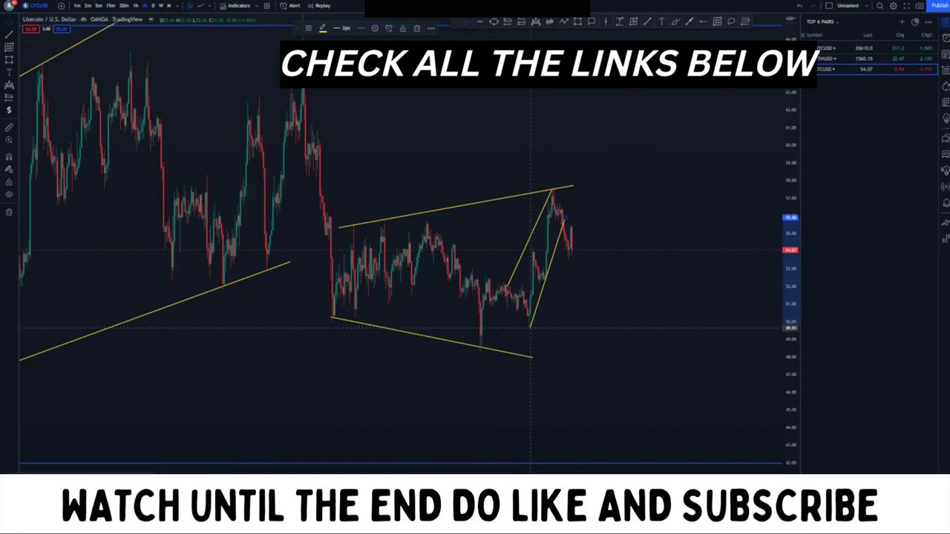
# - Extend the lower yellow trend line beneath the latest price range on the LTCUSD chart toward the current candles
pyautogui.moveTo(532, 358); pyautogui.dragTo(581, 374)
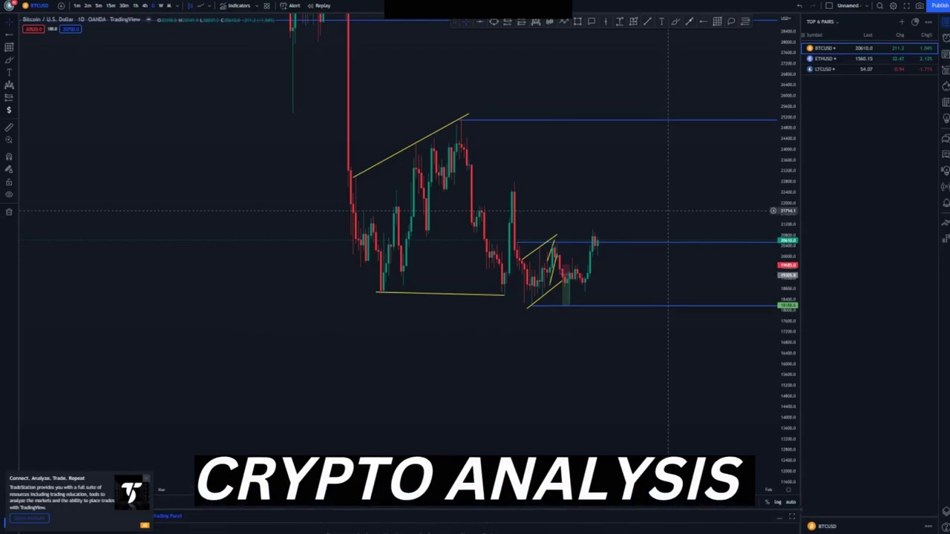
# - Circle the July–August price swing and mark the September decline with brush strokes on the daily BTCUSD chart, removing the strokes again
pyautogui.moveTo(787, 104); pyautogui.dragTo(787, 178)
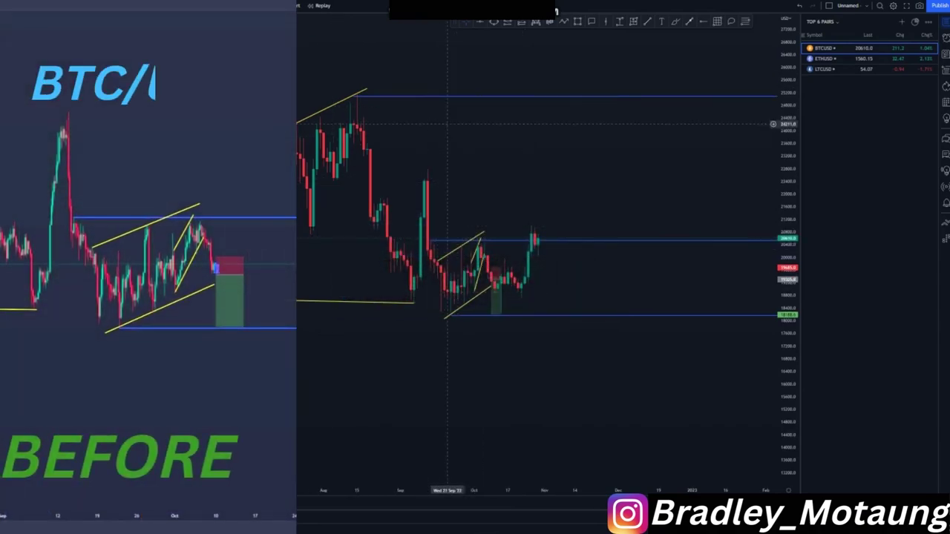
pyautogui.moveTo(353, 92)
pyautogui.mouseDown()
pyautogui.moveTo(295, 273)
pyautogui.moveTo(327, 151)
pyautogui.mouseUp()
pyautogui.moveTo(424, 178)
pyautogui.mouseDown()
pyautogui.moveTo(444, 282)
pyautogui.moveTo(464, 285)
pyautogui.moveTo(489, 244)
pyautogui.mouseUp()
pyautogui.moveTo(443, 266); pyautogui.dragTo(487, 248)
pyautogui.click(799, 6)
pyautogui.click(800, 5)
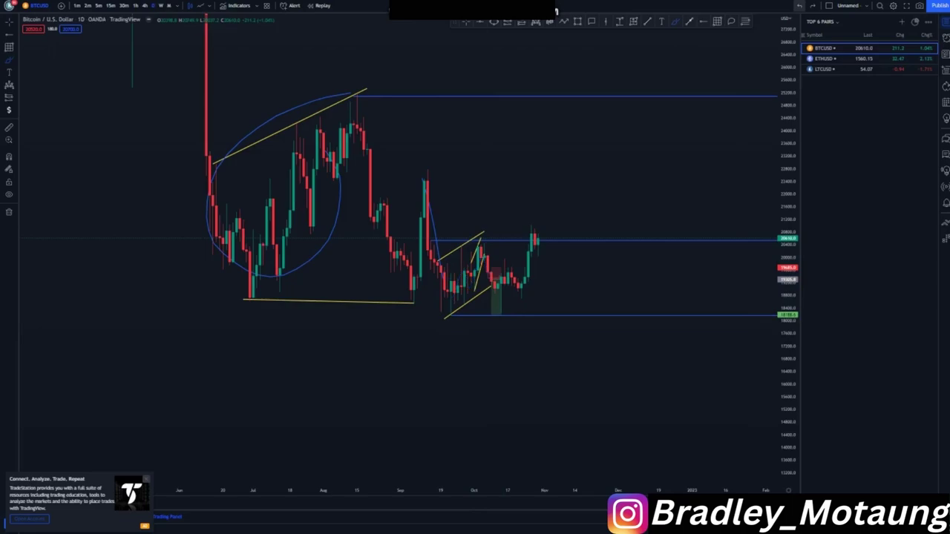
pyautogui.click(799, 6)
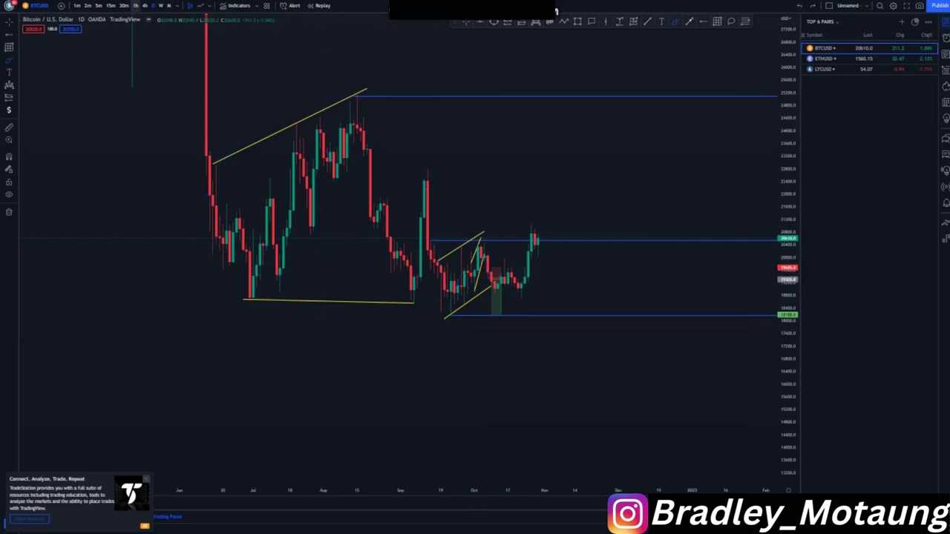
# - Switch BTCUSD to the 1-hour timeframe, reset the chart, and examine the price action around the mid-October short position
pyautogui.click(136, 6)
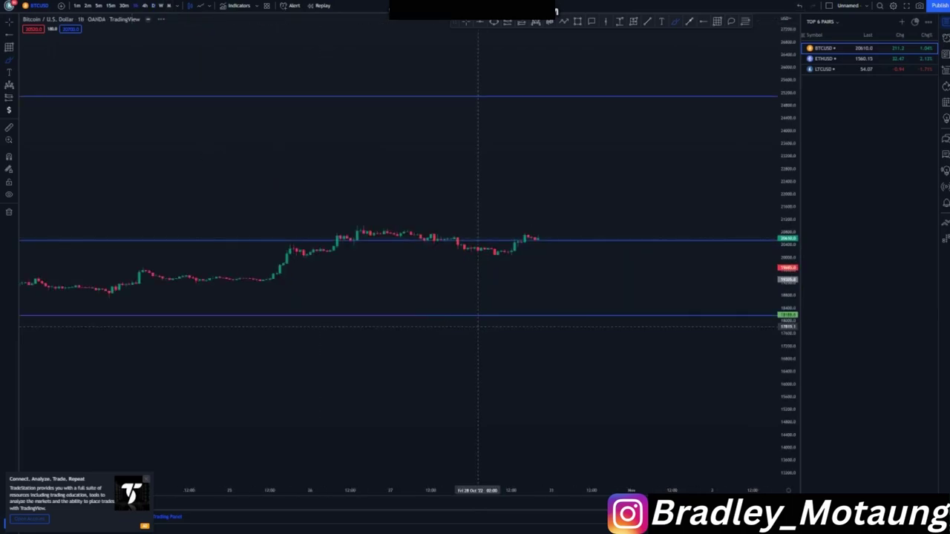
pyautogui.rightClick(475, 137)
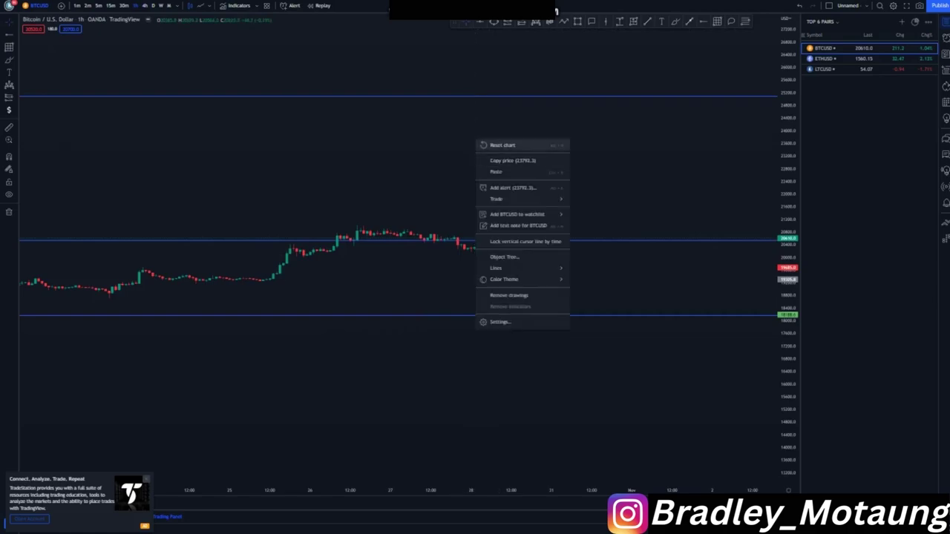
pyautogui.click(490, 142)
pyautogui.scroll(-4, 490, 294)
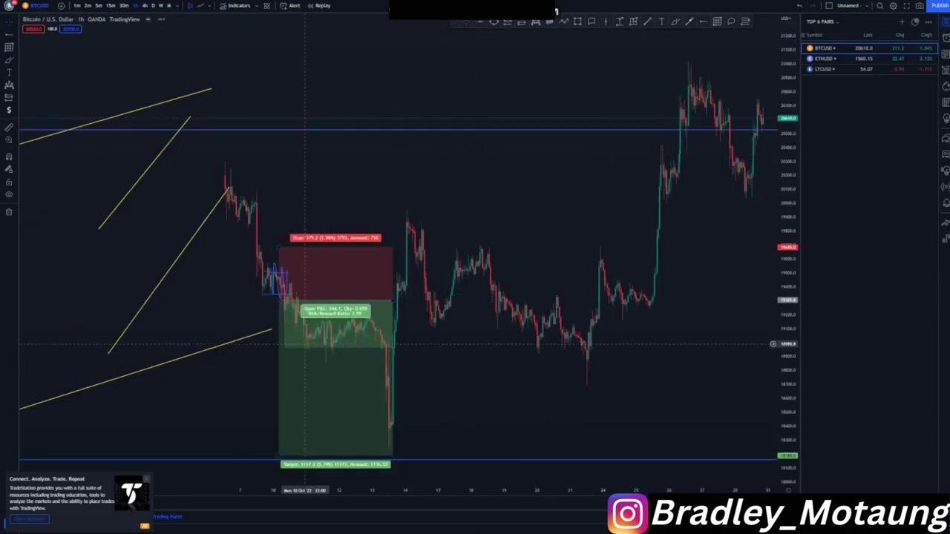
pyautogui.moveTo(445, 147); pyautogui.dragTo(531, 148)
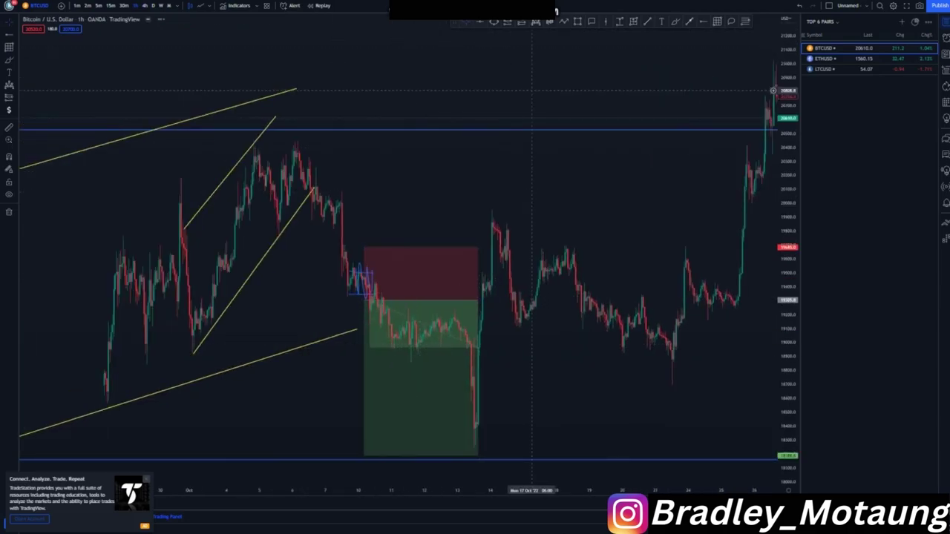
pyautogui.moveTo(787, 445); pyautogui.dragTo(786, 406)
pyautogui.moveTo(691, 349); pyautogui.dragTo(681, 273)
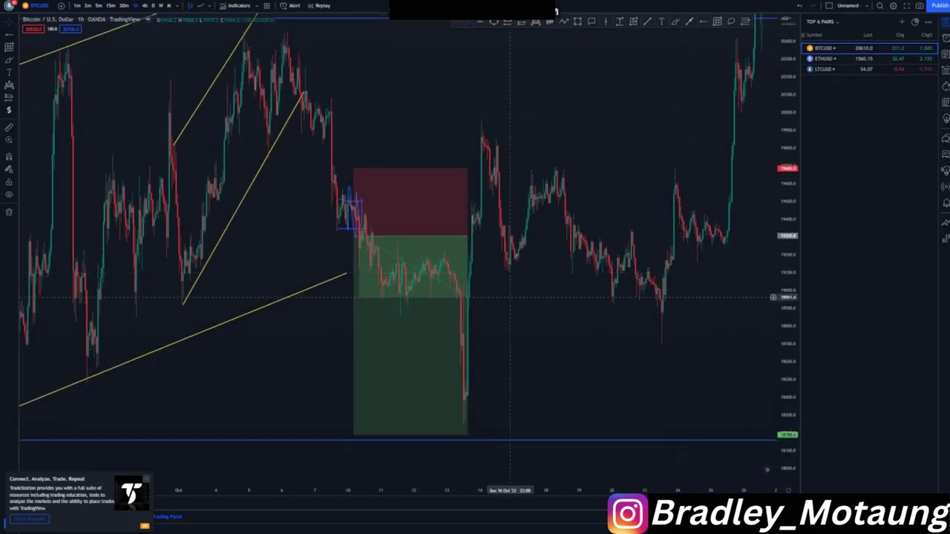
# - Delete the blue brush stroke beside the short position's entry and draw a short trend line under the small consolidation
pyautogui.click(346, 198)
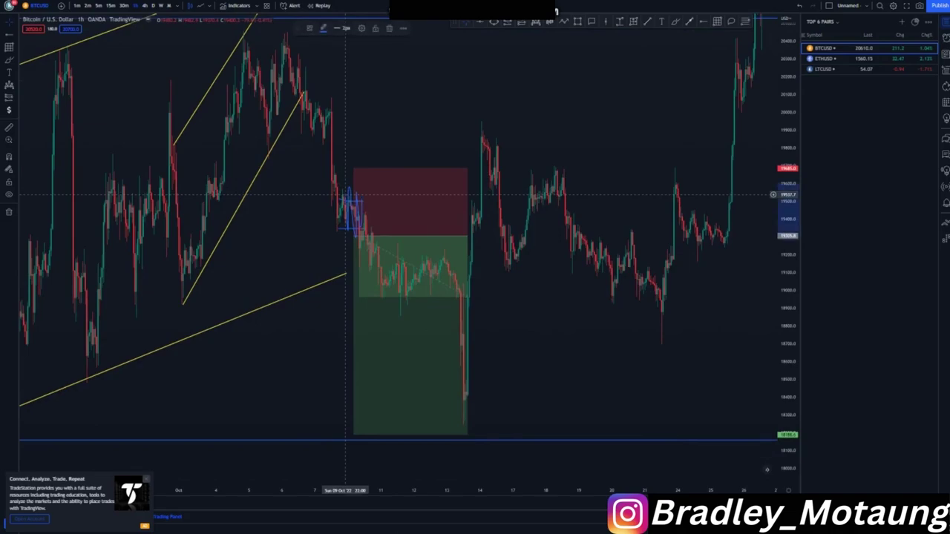
pyautogui.click(351, 183)
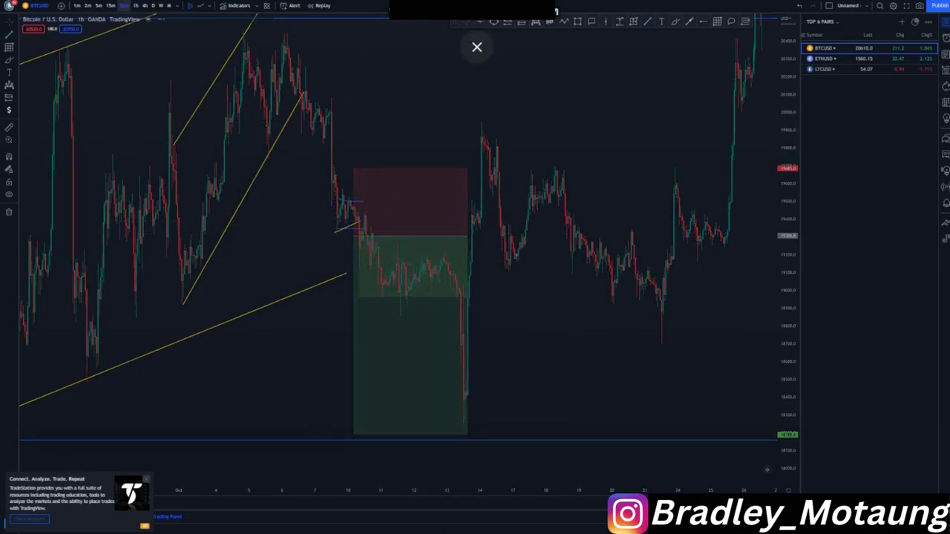
# - On the 15-minute chart, move the short position's target to about 18,240 and its stop to about 19,585
pyautogui.click(110, 6)
pyautogui.scroll(-8, 418, 237)
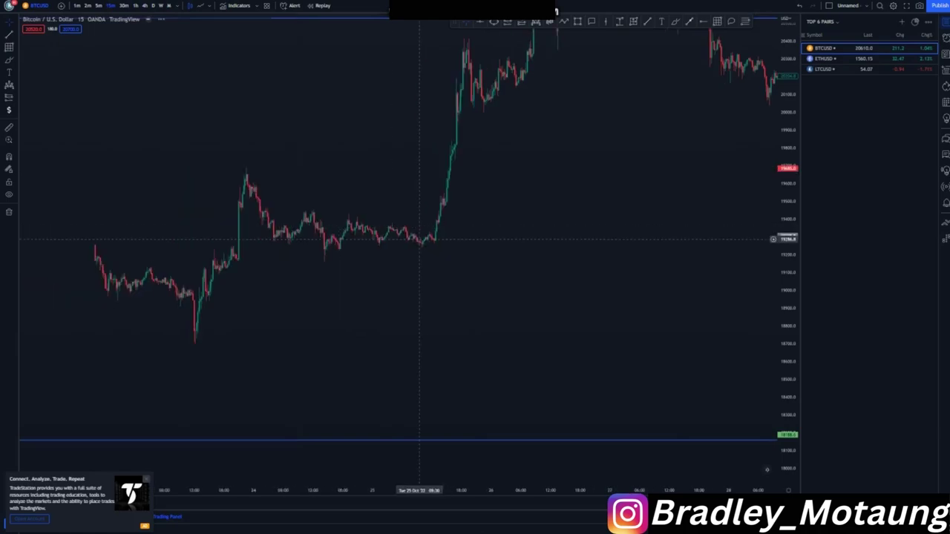
pyautogui.scroll(-2, 419, 240)
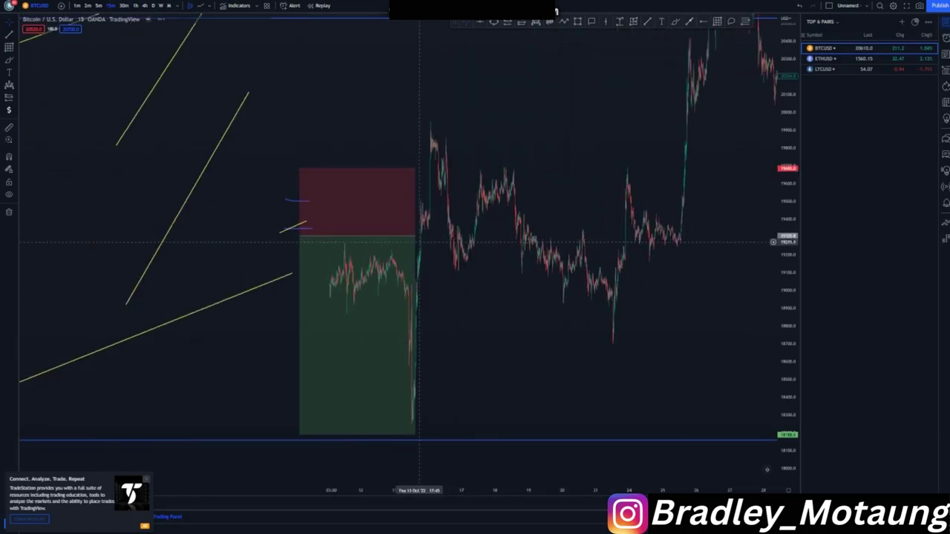
pyautogui.moveTo(289, 247); pyautogui.dragTo(321, 244)
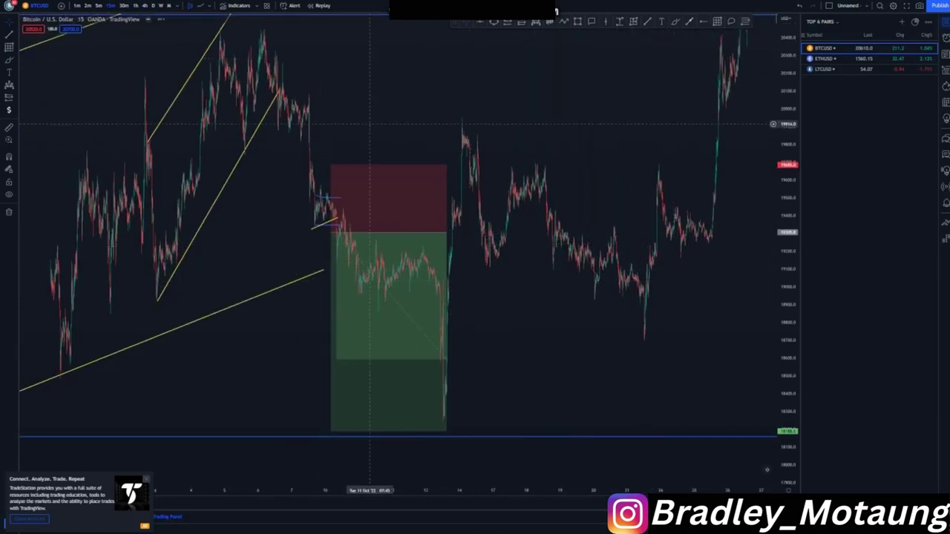
pyautogui.moveTo(380, 417)
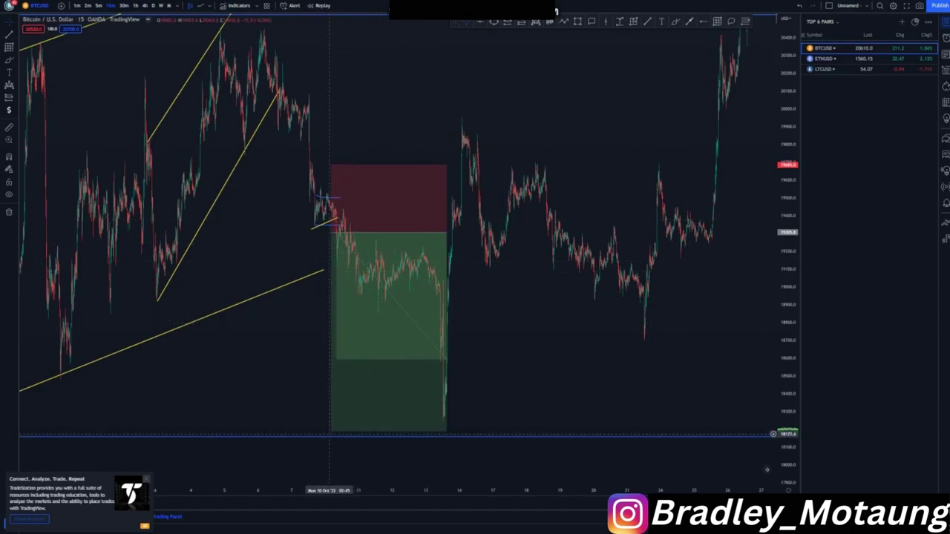
pyautogui.moveTo(331, 434); pyautogui.dragTo(331, 424)
pyautogui.moveTo(331, 165); pyautogui.dragTo(331, 182)
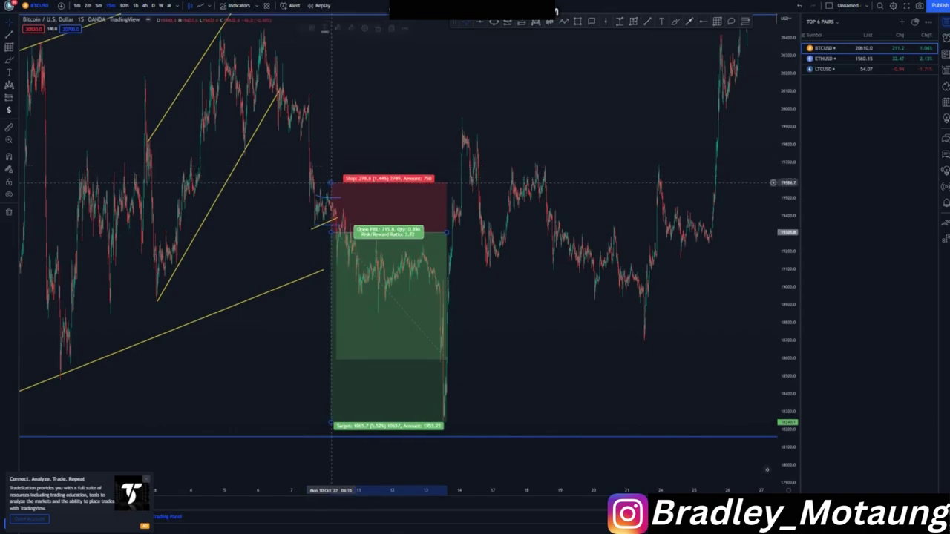
pyautogui.click(518, 306)
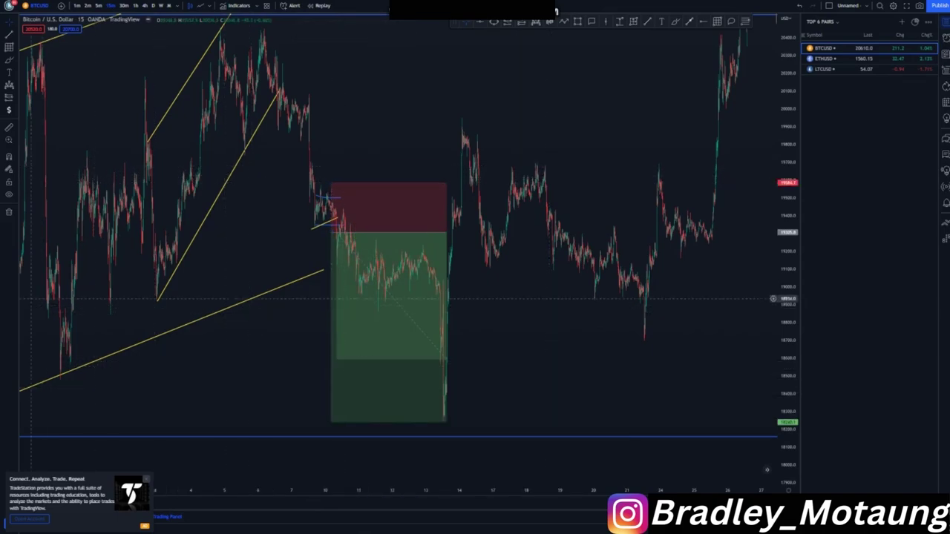
# - Remove all 16 drawings from the BTCUSD chart and reset the chart on the daily timeframe
pyautogui.click(9, 212)
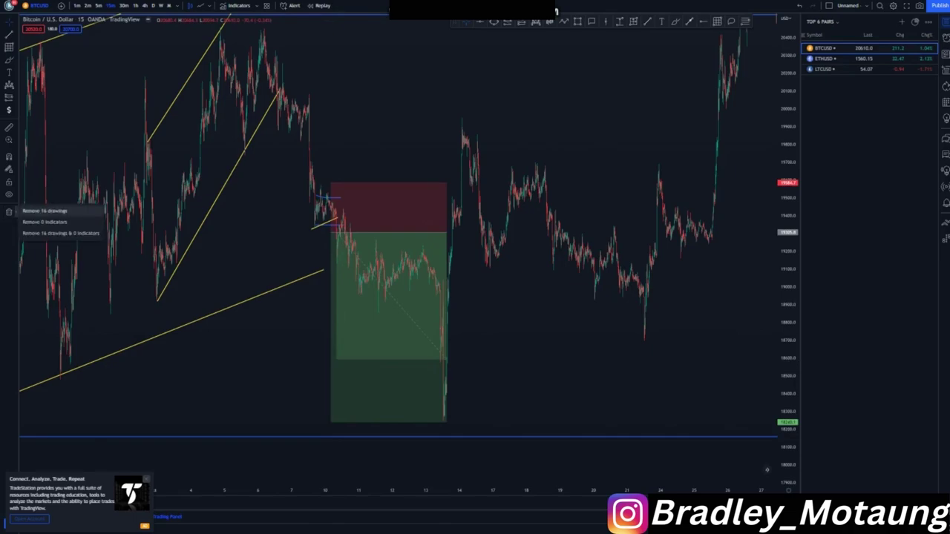
pyautogui.click(52, 211)
pyautogui.click(153, 6)
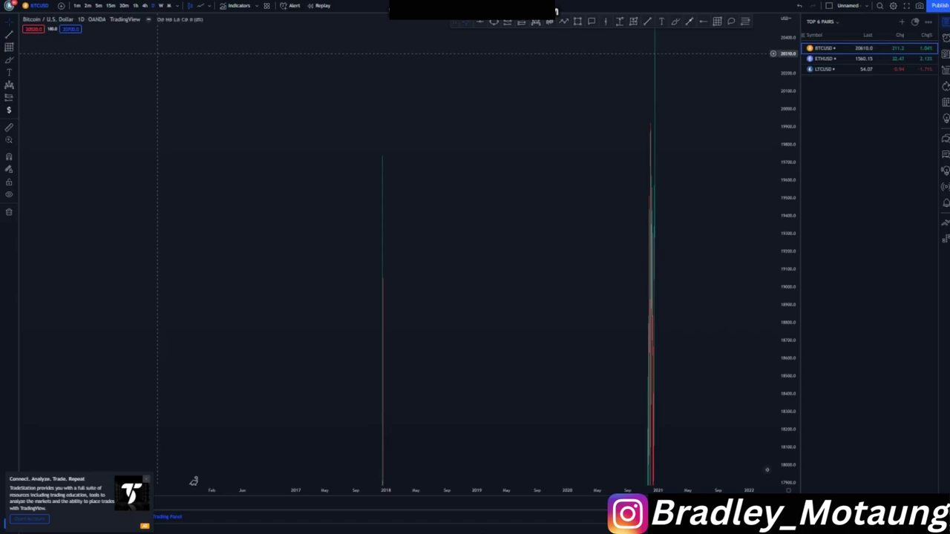
pyautogui.rightClick(275, 198)
pyautogui.click(325, 207)
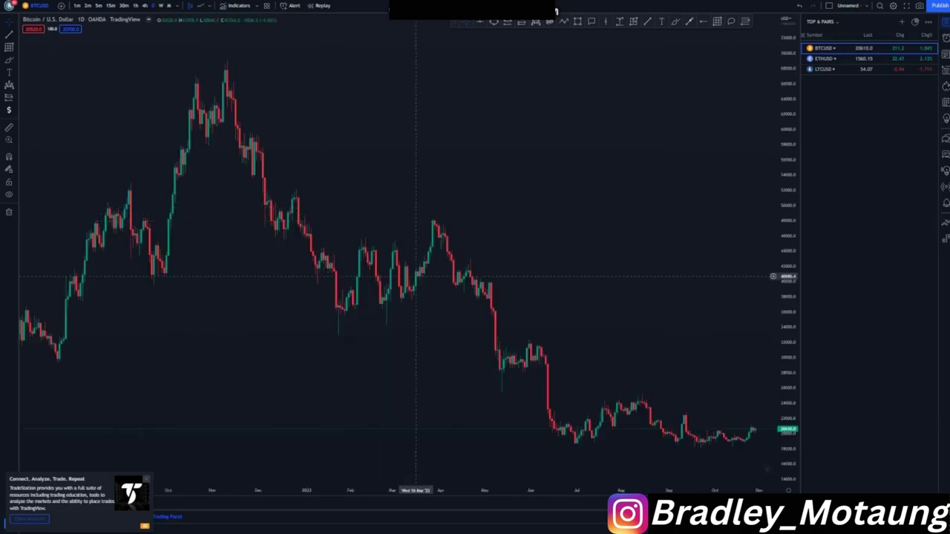
# - Draw horizontal rays from the early-July low at about 18,800 and the mid-August high at about 25,100
pyautogui.scroll(-1, 553, 359)
pyautogui.moveTo(785, 457); pyautogui.dragTo(772, 390)
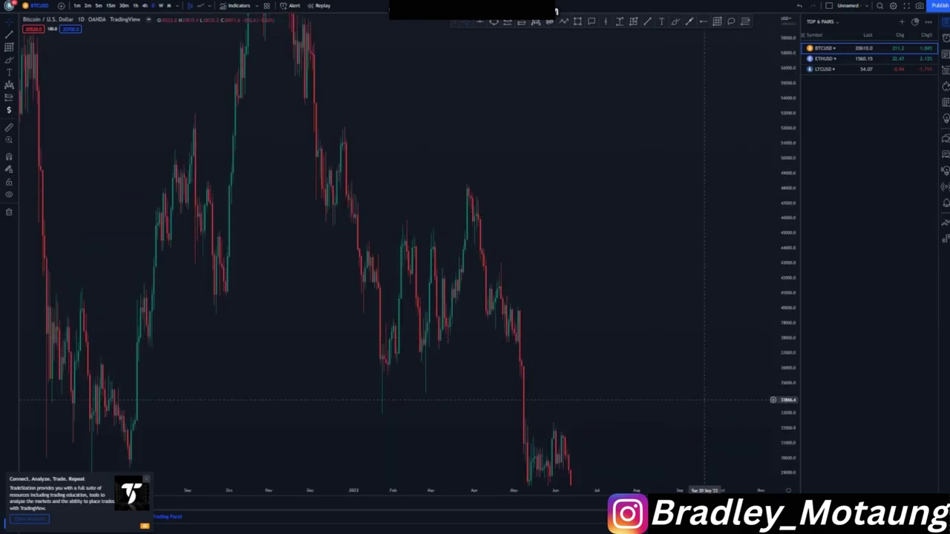
pyautogui.moveTo(538, 307); pyautogui.dragTo(395, 130)
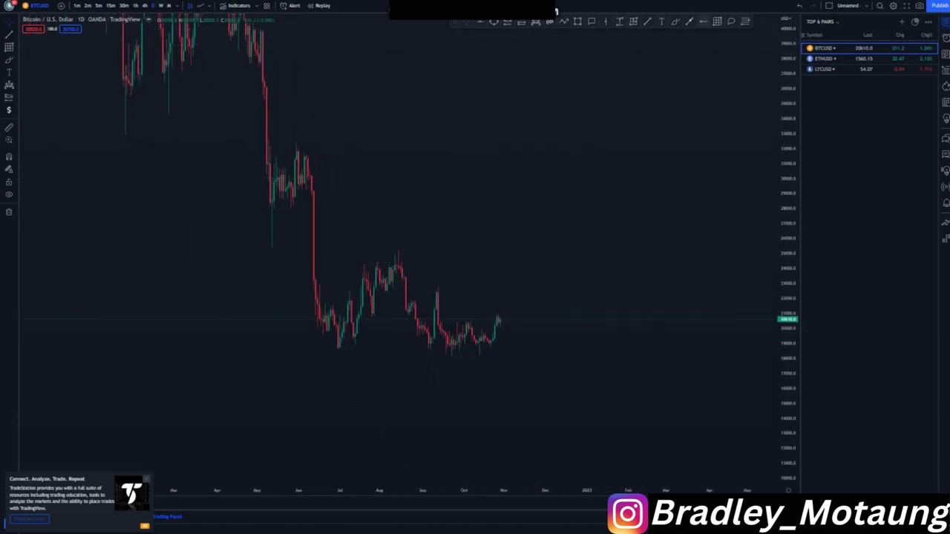
pyautogui.click(338, 347)
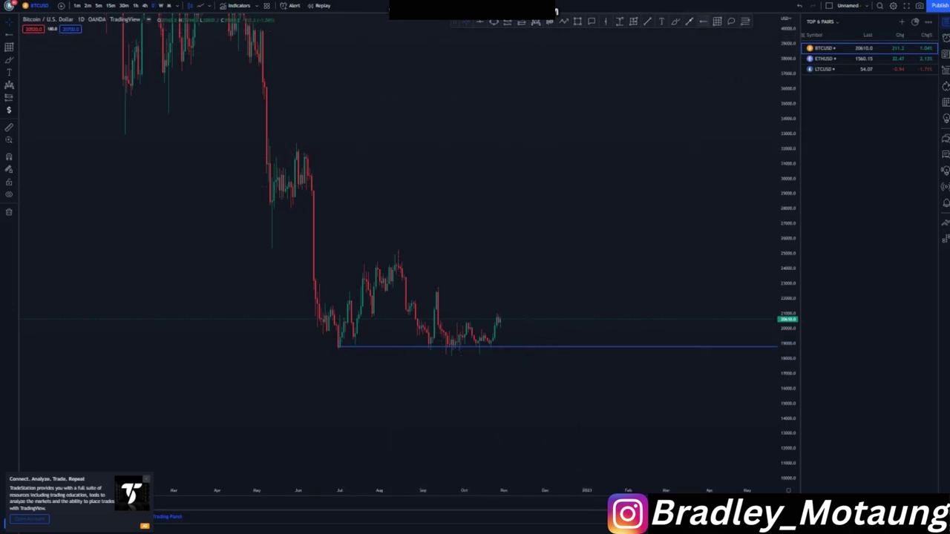
pyautogui.click(397, 253)
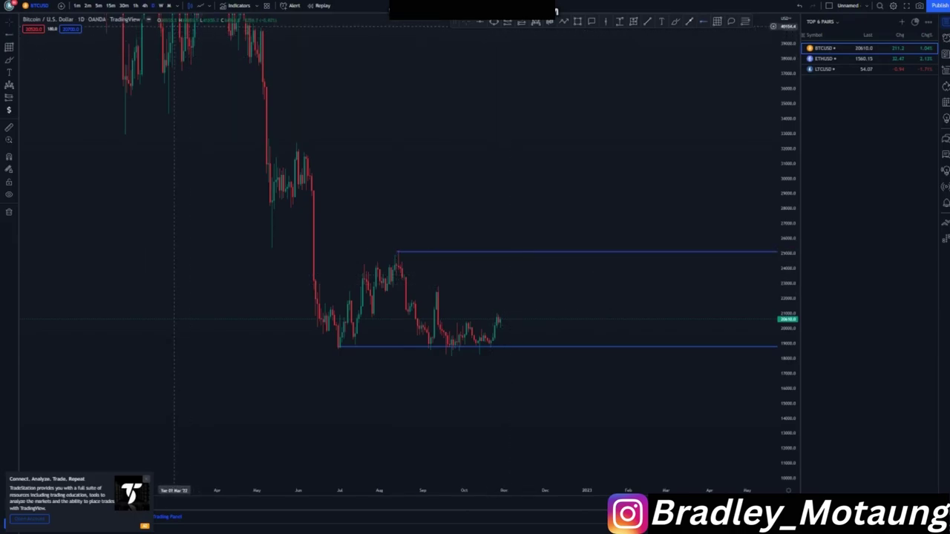
# - Draw a descending trend line from the late-March 2022 high through the August high to early September at about 21,700
pyautogui.scroll(-2, 568, 246)
pyautogui.moveTo(787, 133); pyautogui.dragTo(760, 271)
pyautogui.moveTo(541, 188); pyautogui.dragTo(538, 196)
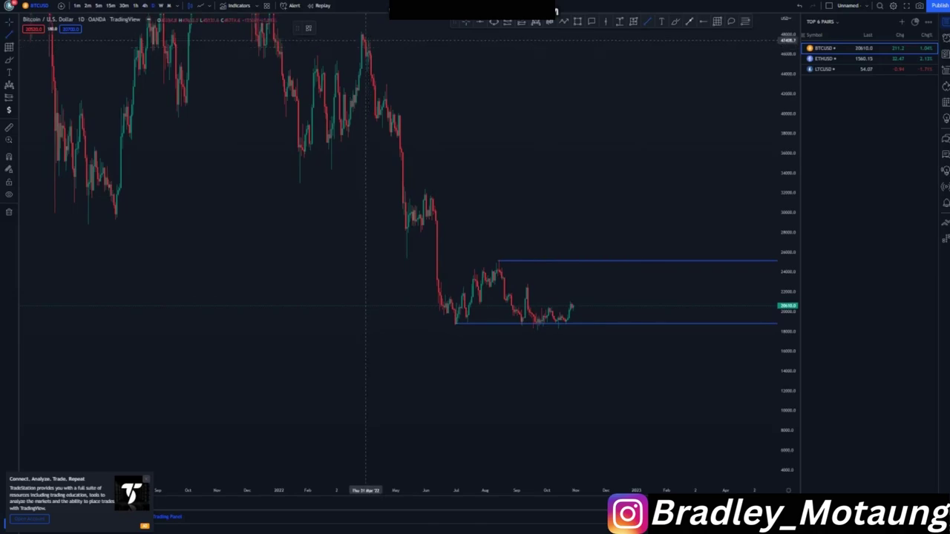
pyautogui.click(361, 30)
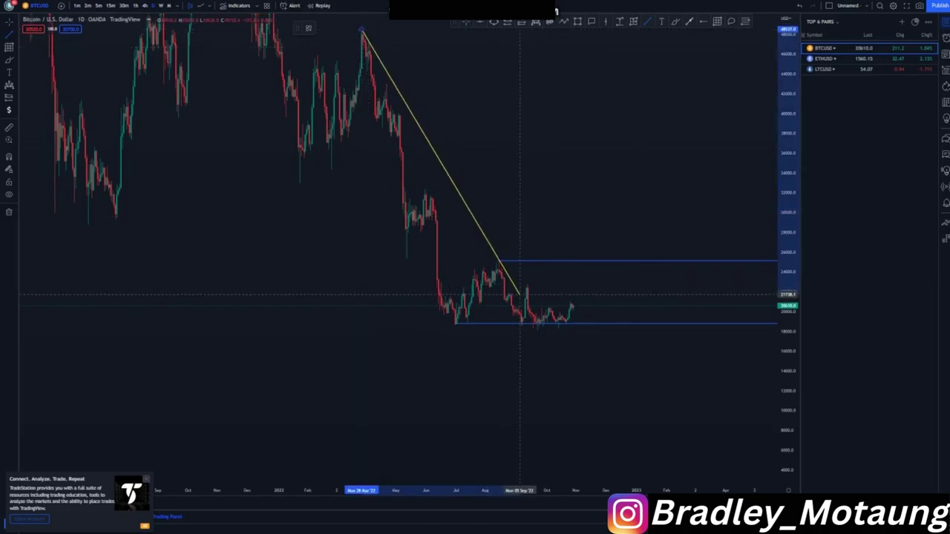
pyautogui.click(520, 295)
pyautogui.click(624, 79)
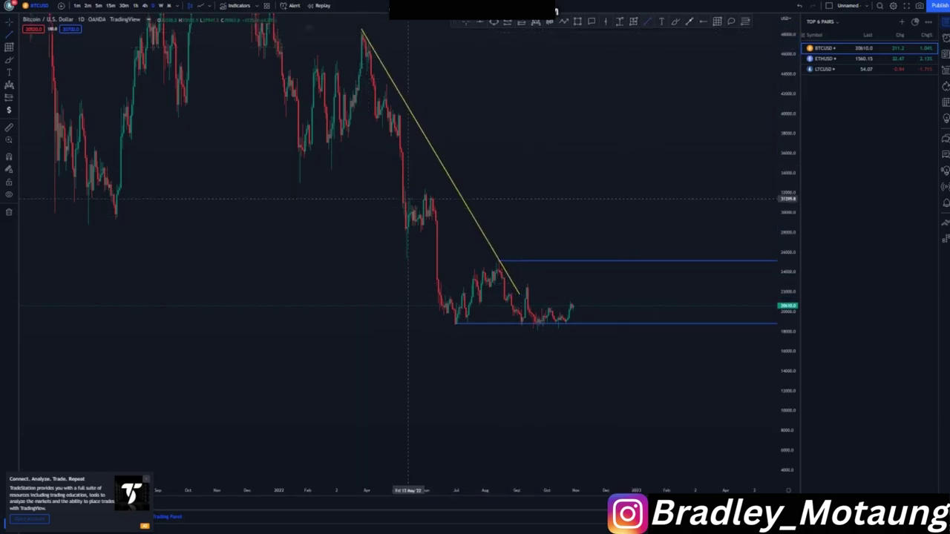
# - Draw the lower channel trend line from early March 2022 at about 37,300 to late June at about 18,350
pyautogui.click(342, 136)
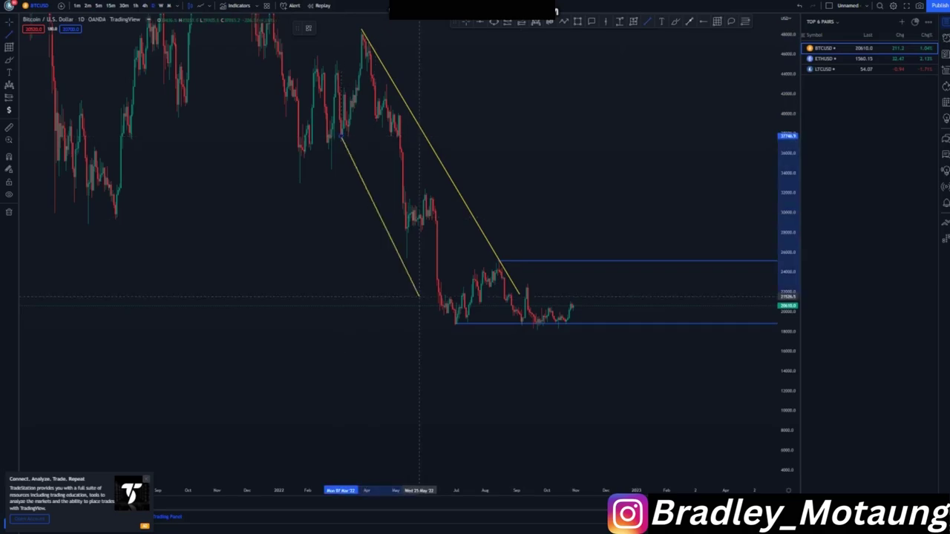
pyautogui.click(452, 317)
pyautogui.click(357, 160)
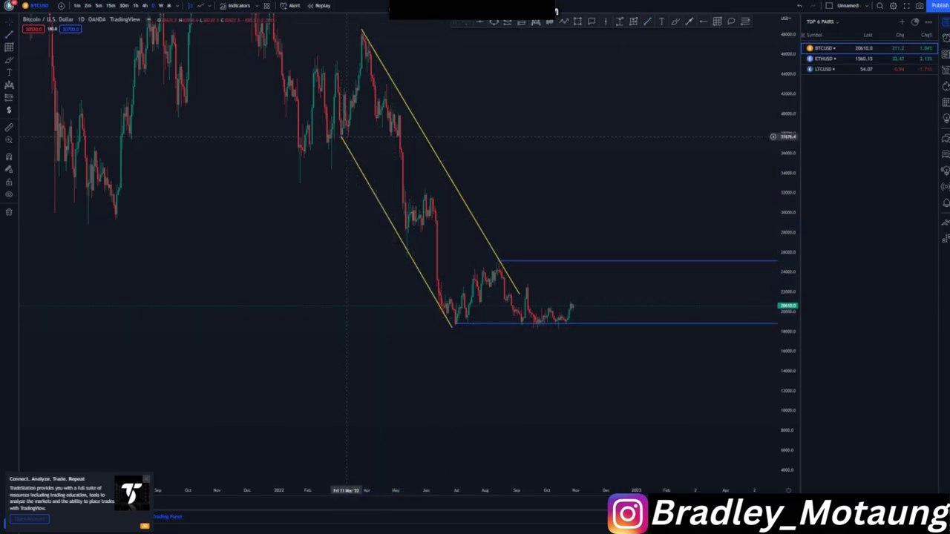
pyautogui.click(342, 136)
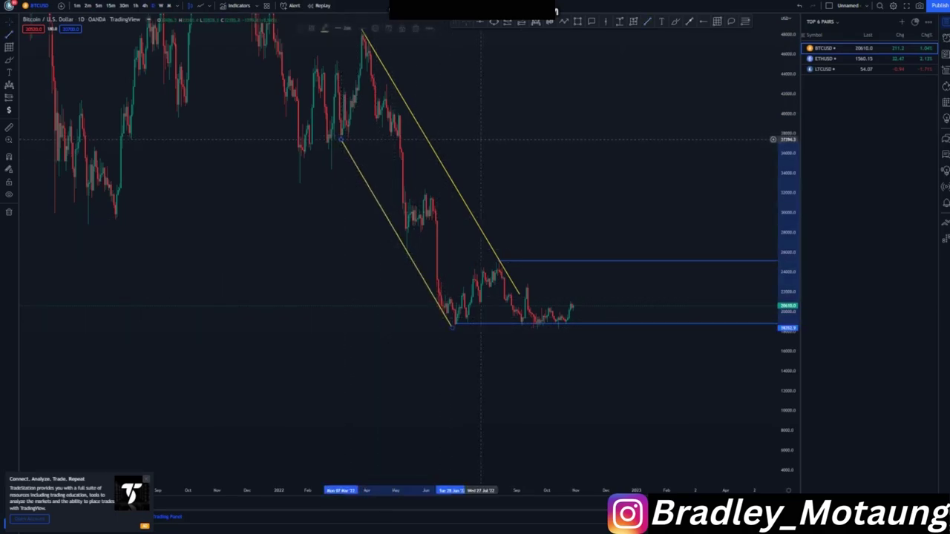
pyautogui.click(587, 139)
# - Draw a horizontal ray from the late-March 2022 high at the start of the upper trend line
pyautogui.moveTo(604, 200); pyautogui.dragTo(598, 246)
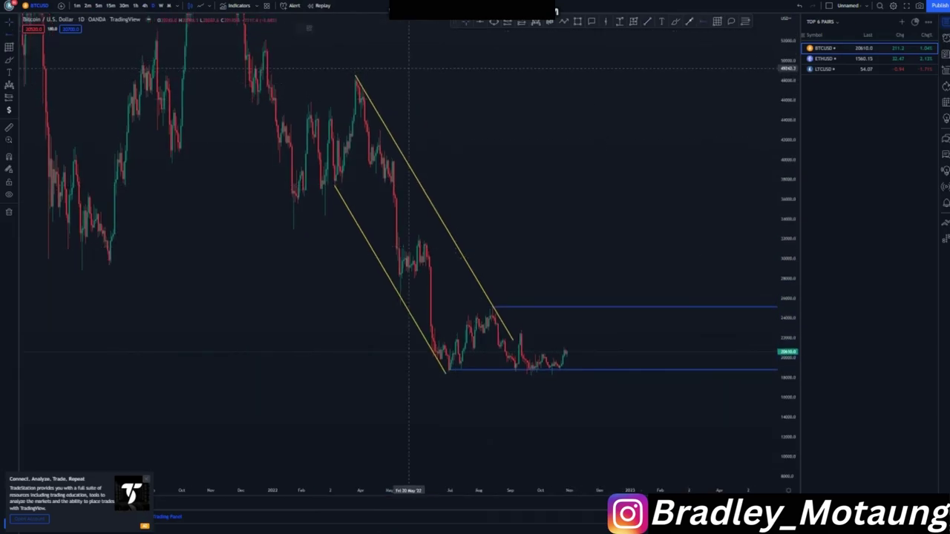
pyautogui.click(356, 78)
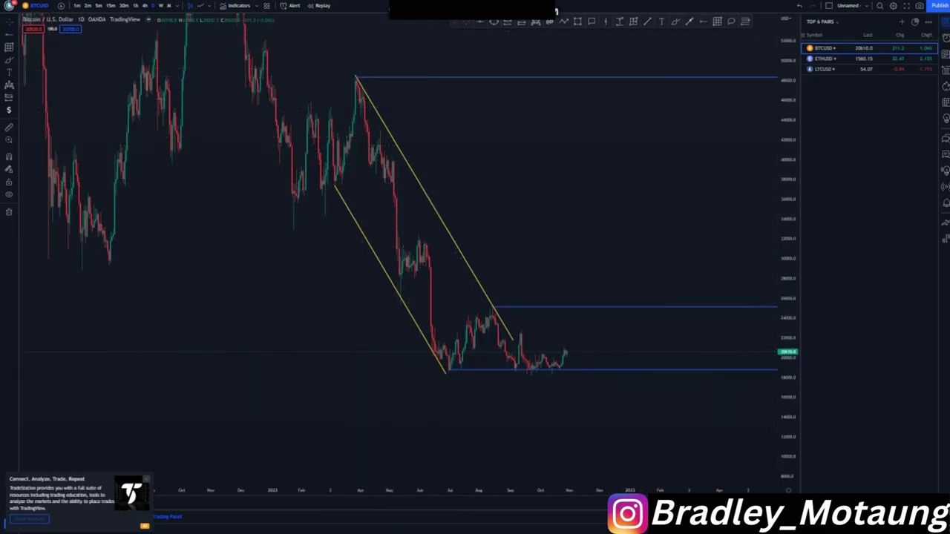
# - Switch the chart to the 4-hour timeframe and frame the price action since August between the two lower horizontal rays
pyautogui.moveTo(788, 115); pyautogui.dragTo(788, 209)
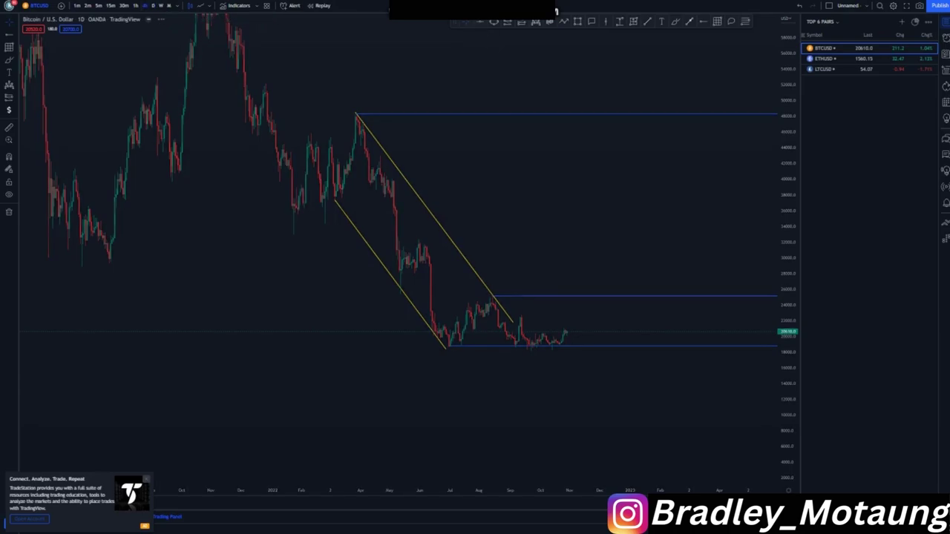
pyautogui.click(144, 6)
pyautogui.doubleClick(788, 371)
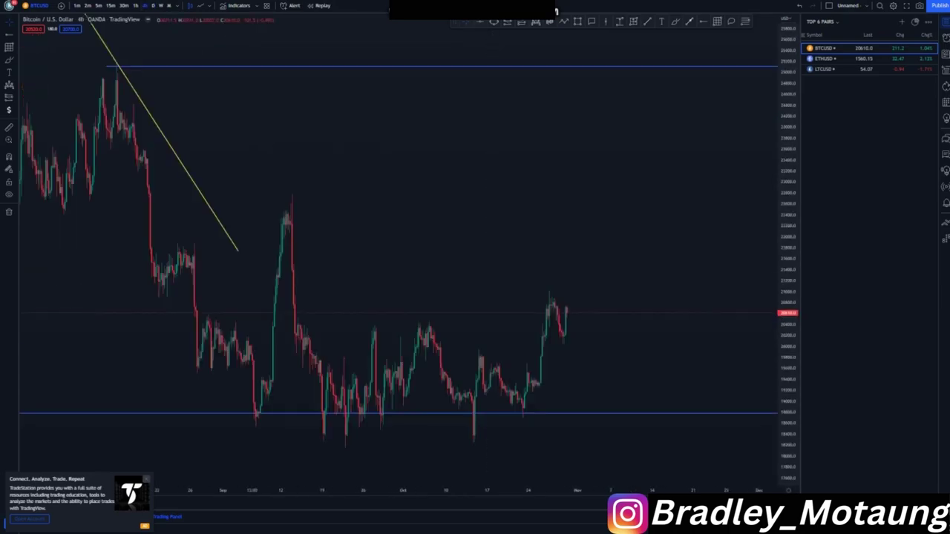
pyautogui.moveTo(652, 444); pyautogui.dragTo(632, 398)
pyautogui.moveTo(788, 282); pyautogui.dragTo(788, 370)
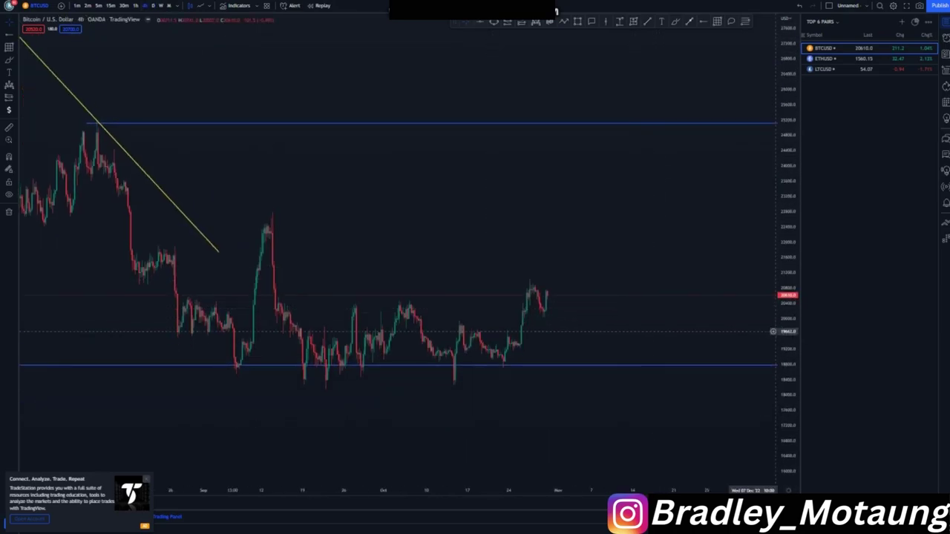
# - Draw two near-horizontal trend lines bounding the mid-September to mid-October range, at about 20,500 above and about 18,300 below
pyautogui.moveTo(671, 258); pyautogui.dragTo(697, 231)
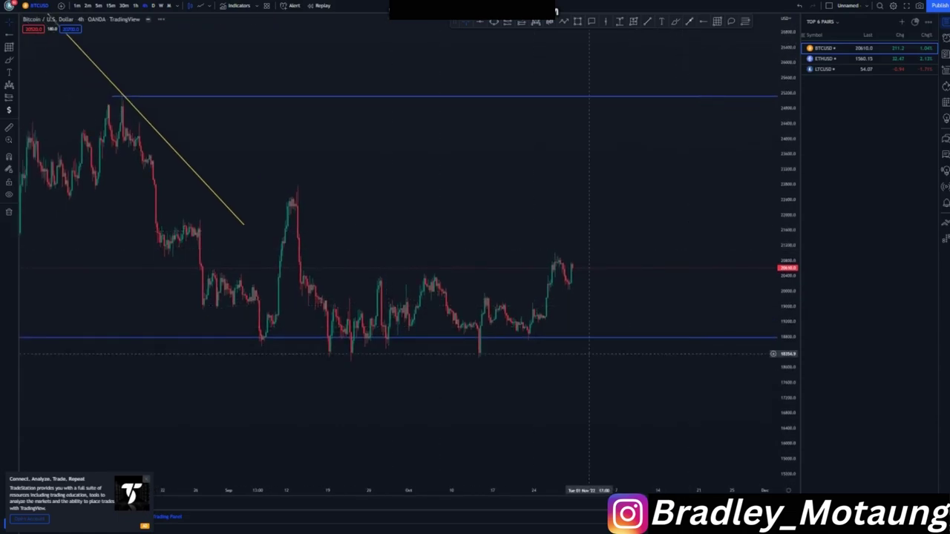
pyautogui.scroll(1, 590, 355)
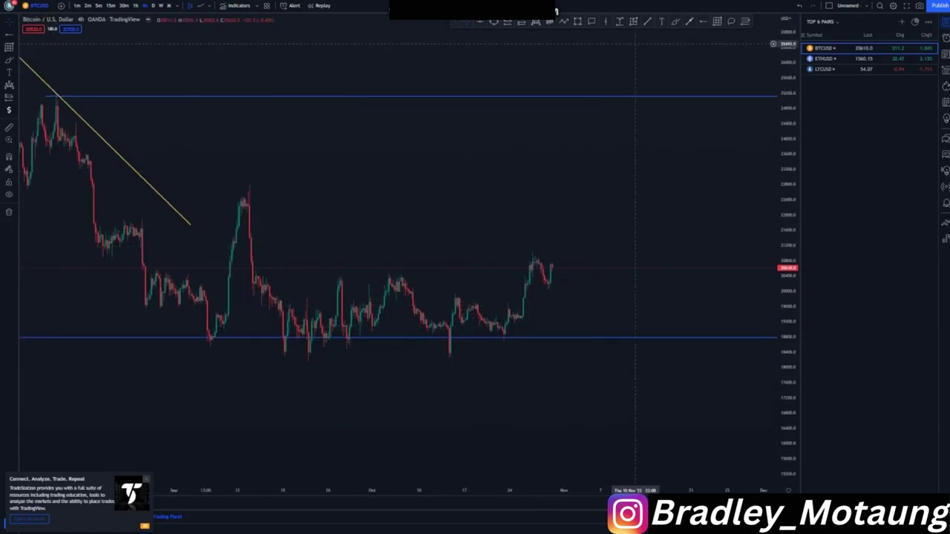
pyautogui.click(258, 271)
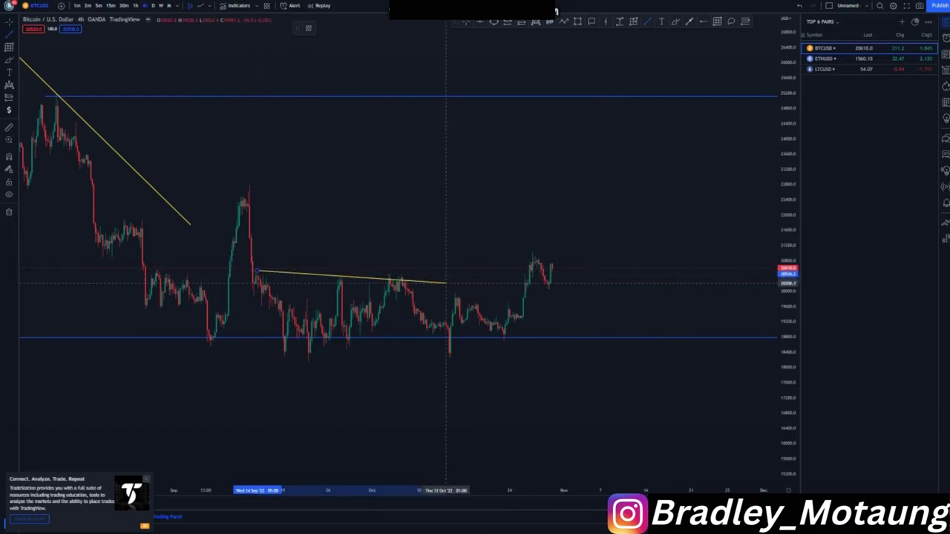
pyautogui.click(476, 275)
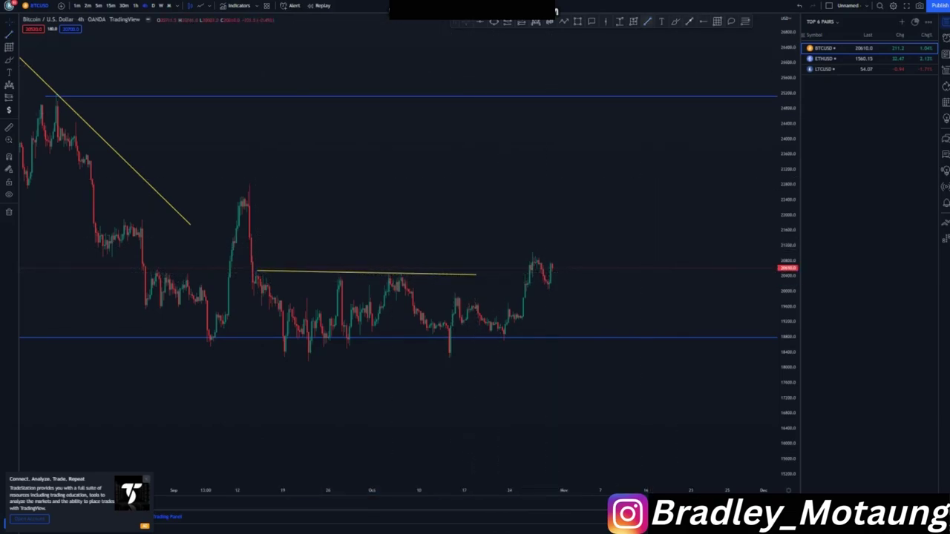
pyautogui.click(284, 356)
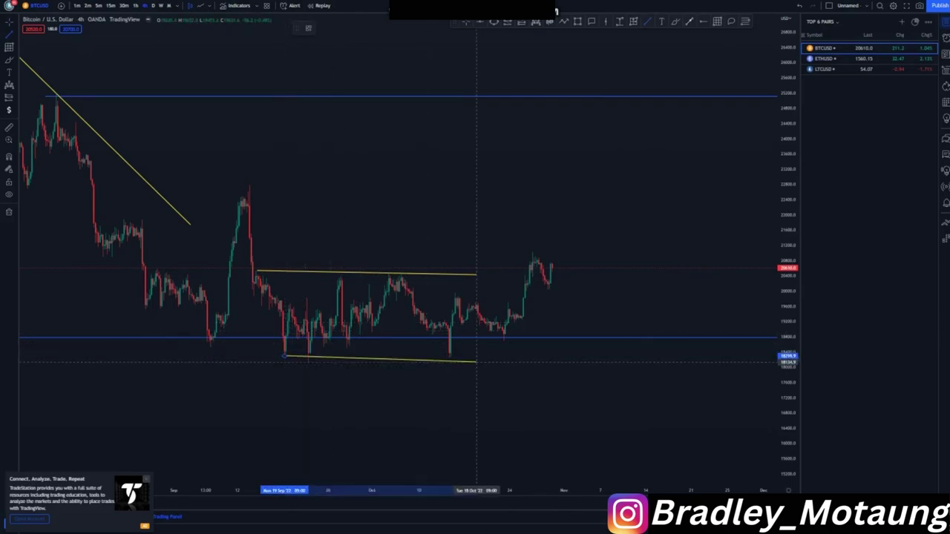
pyautogui.click(485, 357)
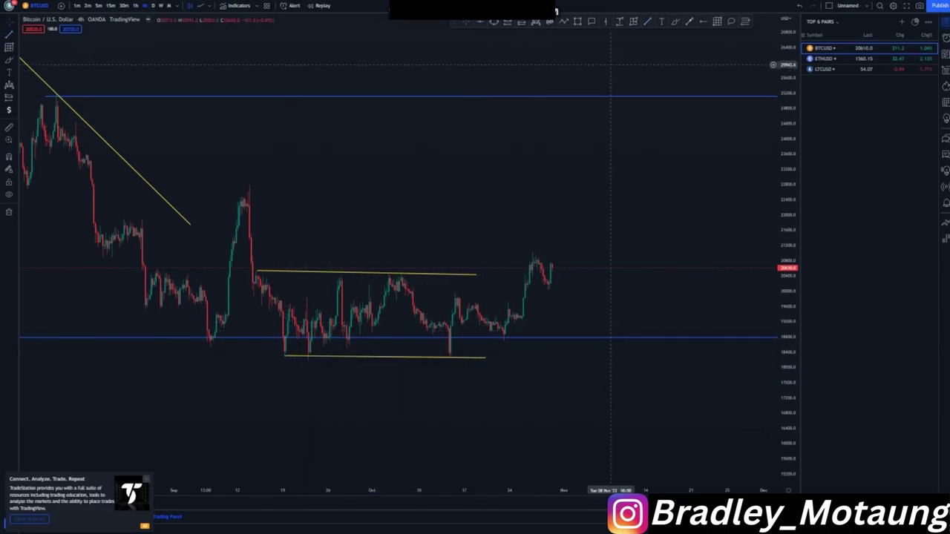
# - Draw a small descending channel around the mid-to-late October pullback, its upper line running from about 19,960 to about 19,180
pyautogui.click(460, 293)
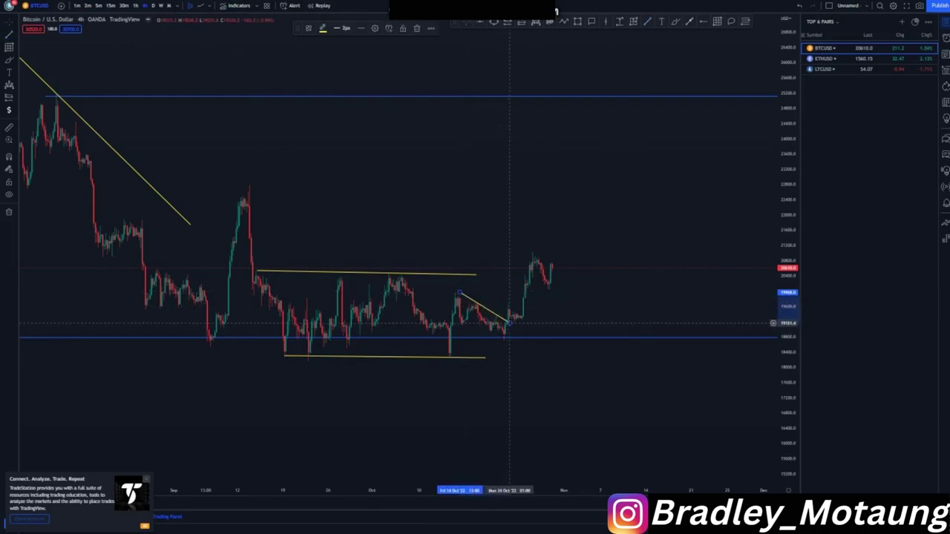
pyautogui.click(509, 322)
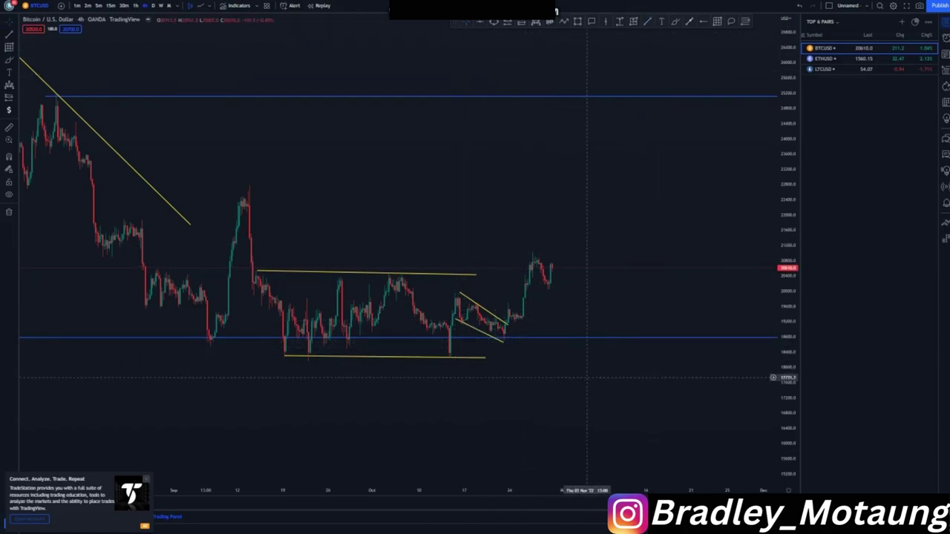
# - Draw an illustrative descending channel in the empty area below price, upper line about 17,300 to 15,650 and lower line about 15,700 to 13,850
pyautogui.scroll(-2, 587, 378)
pyautogui.scroll(-2, 588, 377)
pyautogui.moveTo(488, 383); pyautogui.dragTo(417, 352)
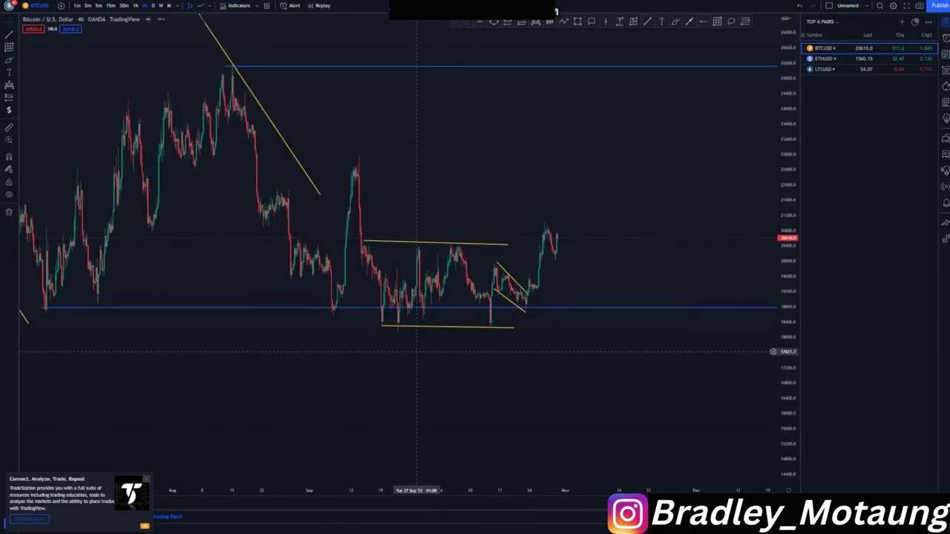
pyautogui.moveTo(788, 192); pyautogui.dragTo(788, 264)
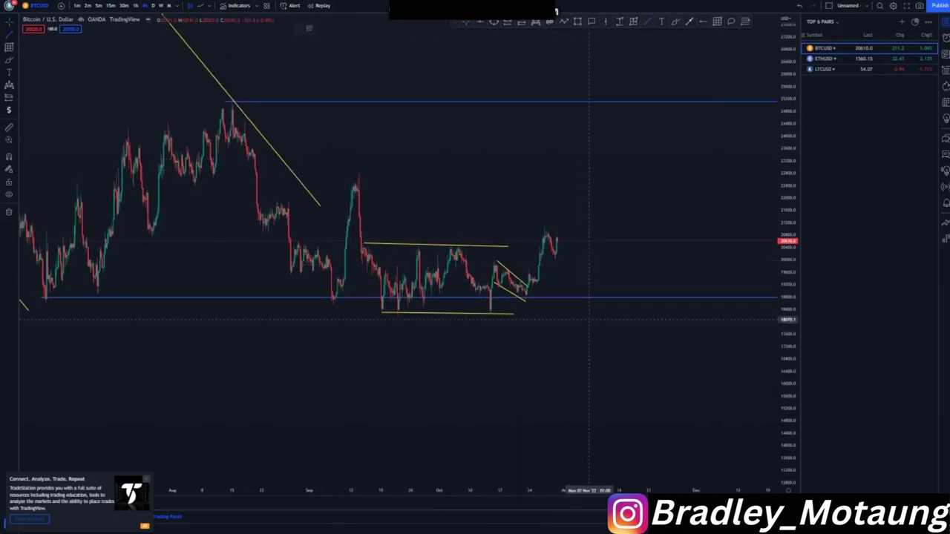
pyautogui.click(433, 344)
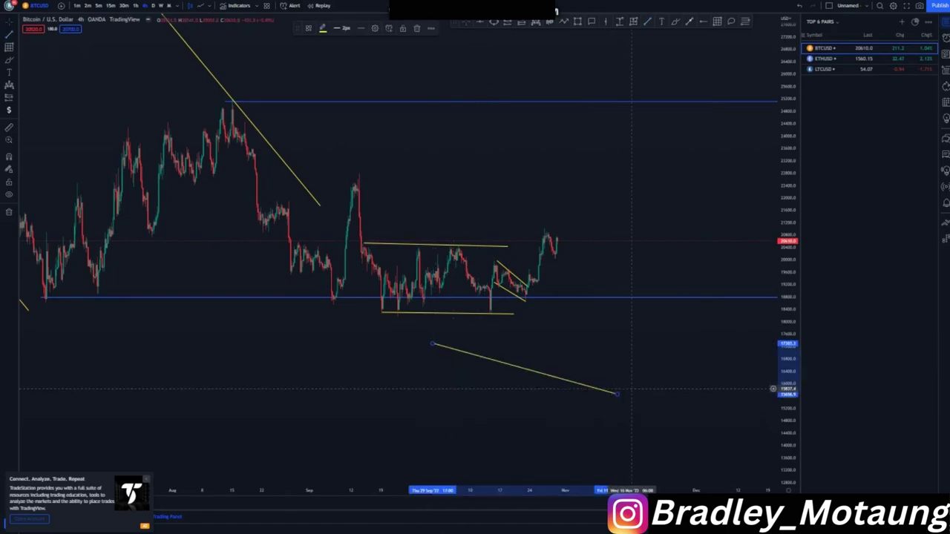
pyautogui.click(633, 388)
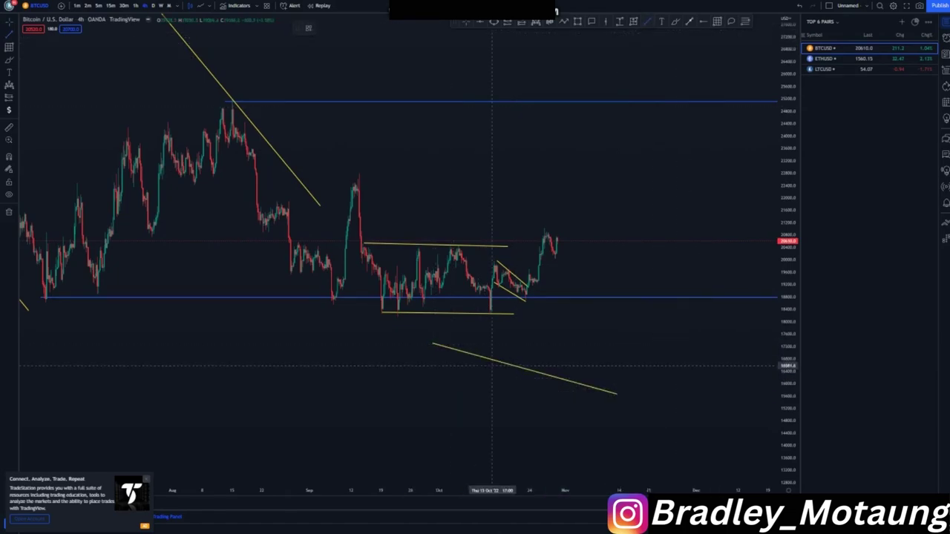
pyautogui.click(384, 385)
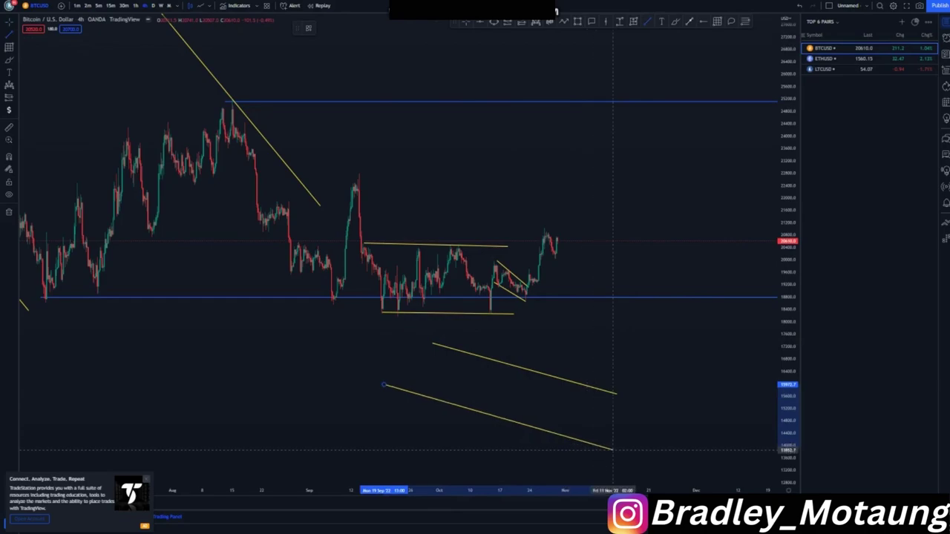
pyautogui.click(612, 449)
pyautogui.moveTo(384, 385); pyautogui.dragTo(394, 393)
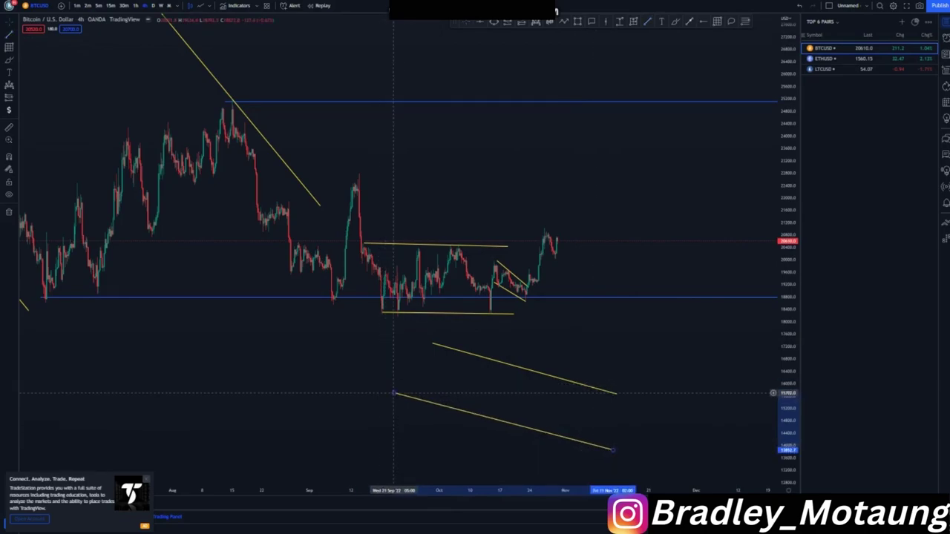
# - Brush freehand price swings at the end of the illustrative descending channel, with possible breakout paths upward and downward
pyautogui.click(584, 416)
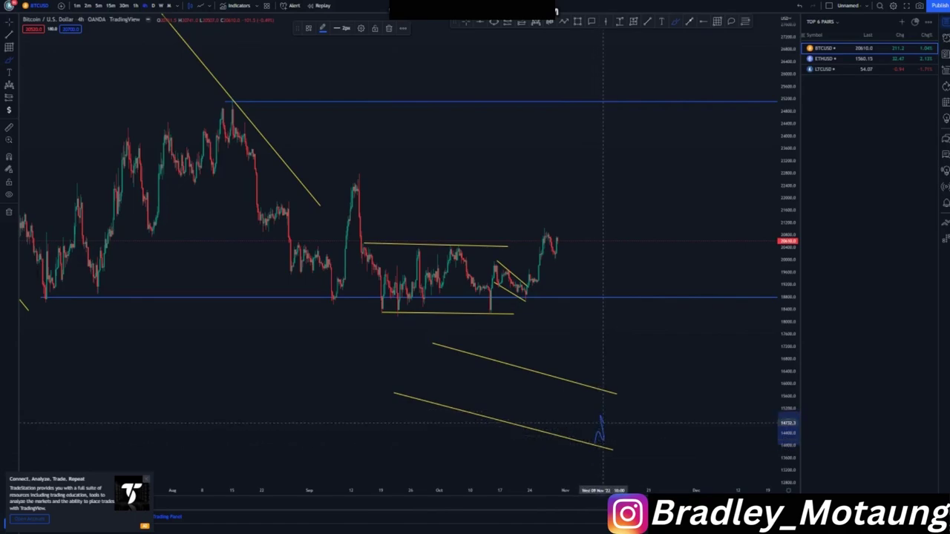
pyautogui.moveTo(586, 429)
pyautogui.mouseDown()
pyautogui.moveTo(604, 395)
pyautogui.moveTo(624, 455)
pyautogui.mouseUp()
pyautogui.moveTo(614, 396); pyautogui.dragTo(629, 329)
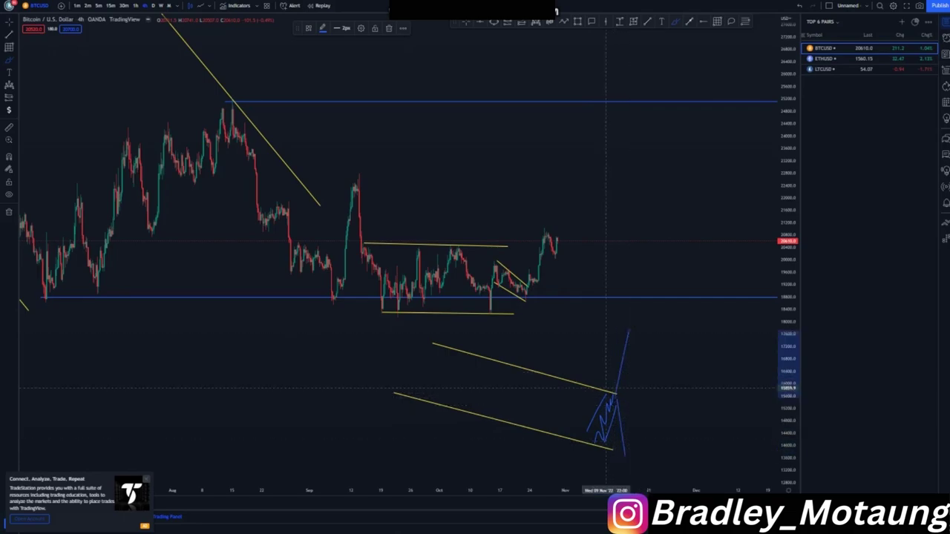
# - Undo the freehand strokes and the illustrative descending channel below price
pyautogui.hotkey('ctrl', 'z')
pyautogui.hotkey('ctrl', 'z')
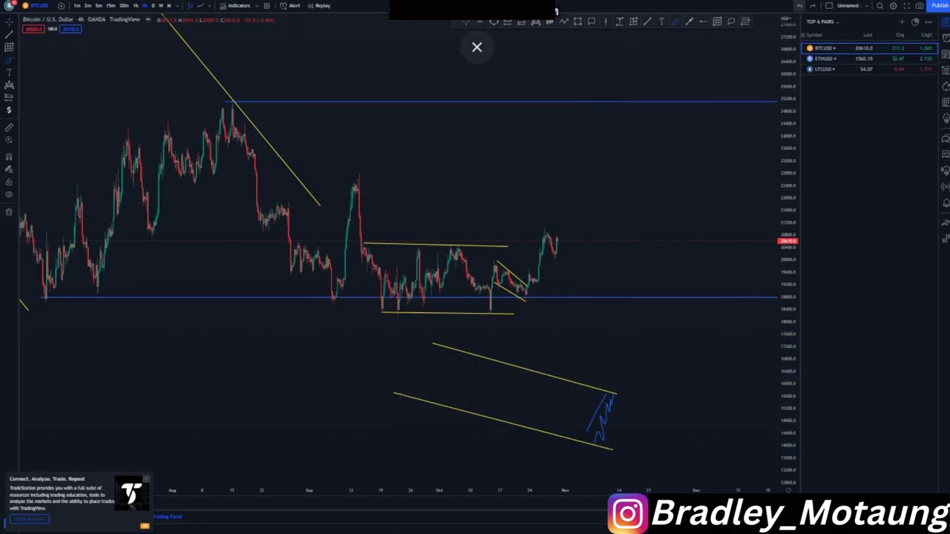
pyautogui.hotkey('ctrl', 'z')
pyautogui.hotkey('ctrl', 'z')
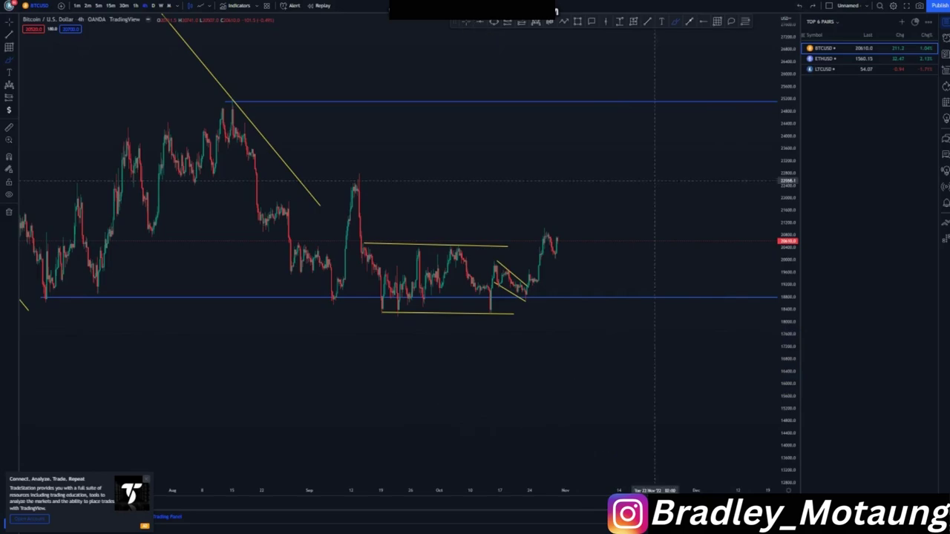
# - Brush an illustrative rising channel below price, with a zigzag between its ends and possible paths downward and upward
pyautogui.moveTo(535, 379); pyautogui.dragTo(601, 305)
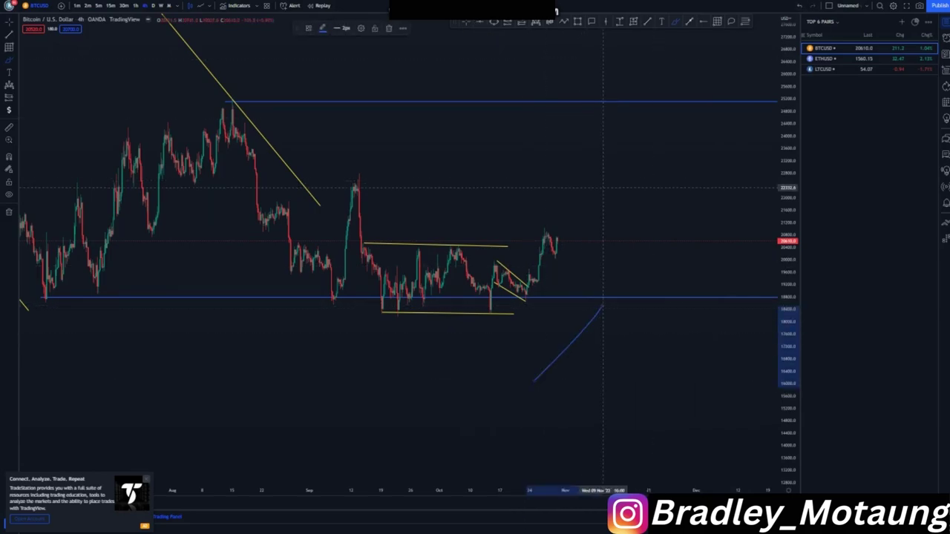
pyautogui.moveTo(568, 409); pyautogui.dragTo(642, 337)
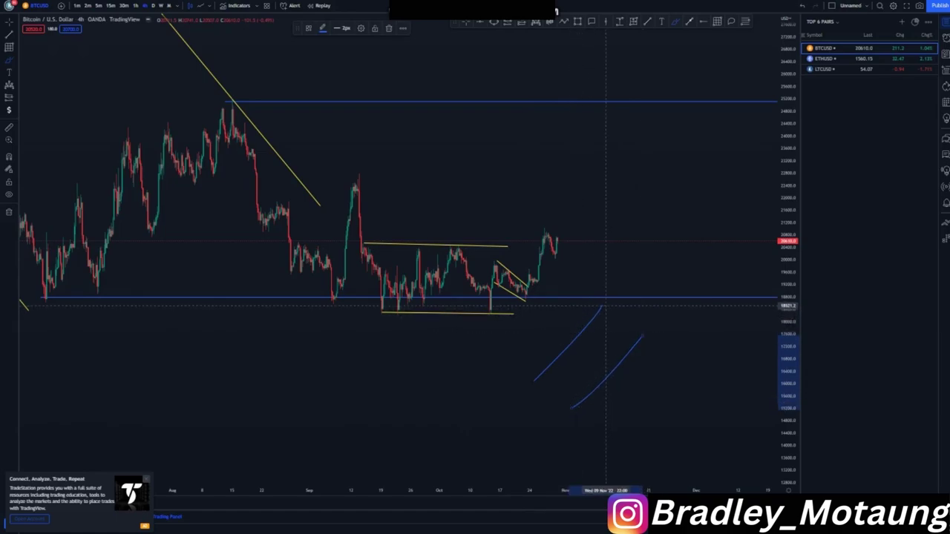
pyautogui.moveTo(604, 305); pyautogui.dragTo(615, 310)
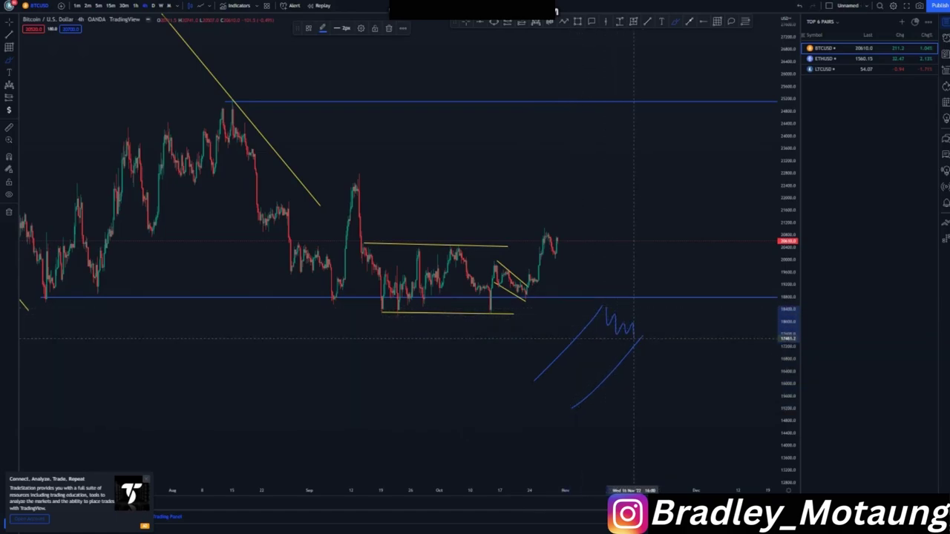
pyautogui.moveTo(637, 336); pyautogui.dragTo(641, 392)
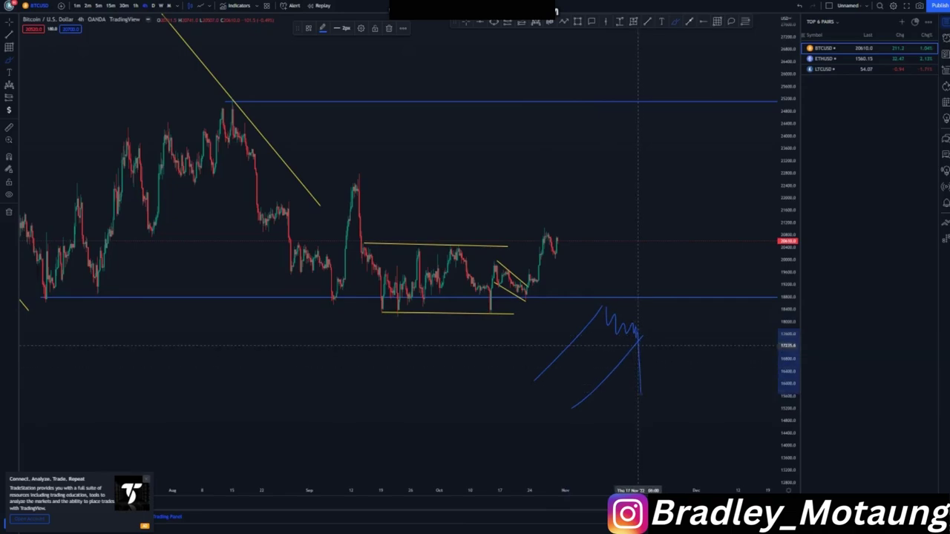
pyautogui.moveTo(638, 343); pyautogui.dragTo(668, 222)
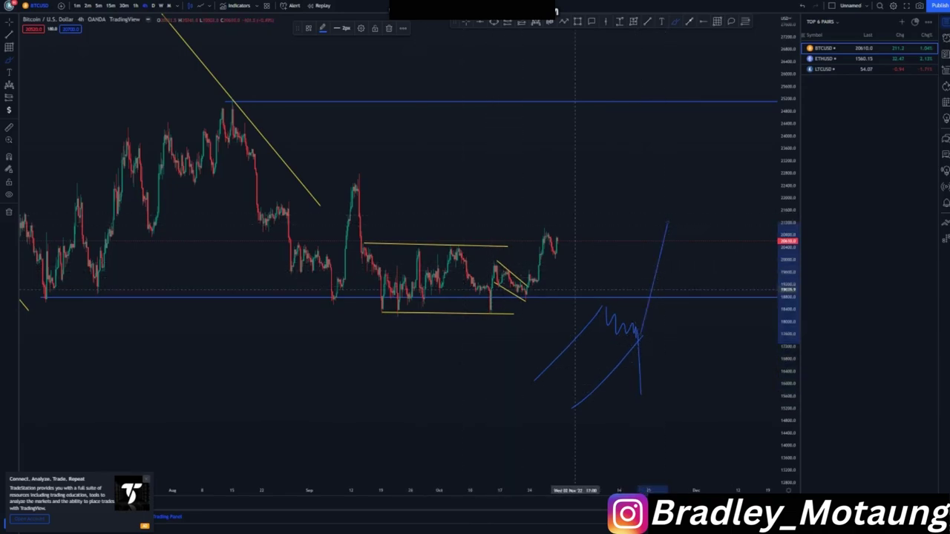
# - Undo the freehand strokes of the illustrative rising channel
pyautogui.click(801, 6)
pyautogui.click(801, 6)
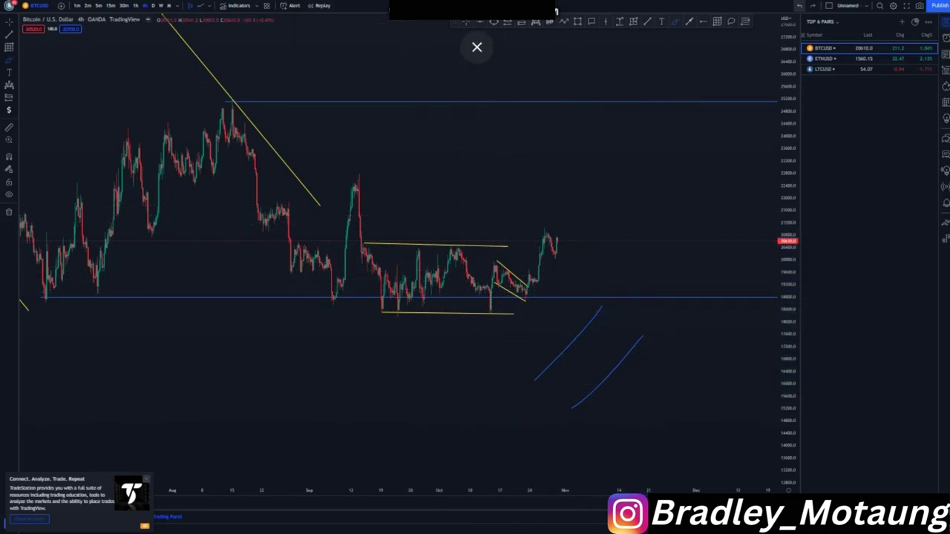
# - Draw a horizontal ray from the mid-September high at about 22,800
pyautogui.scroll(-3, 487, 256)
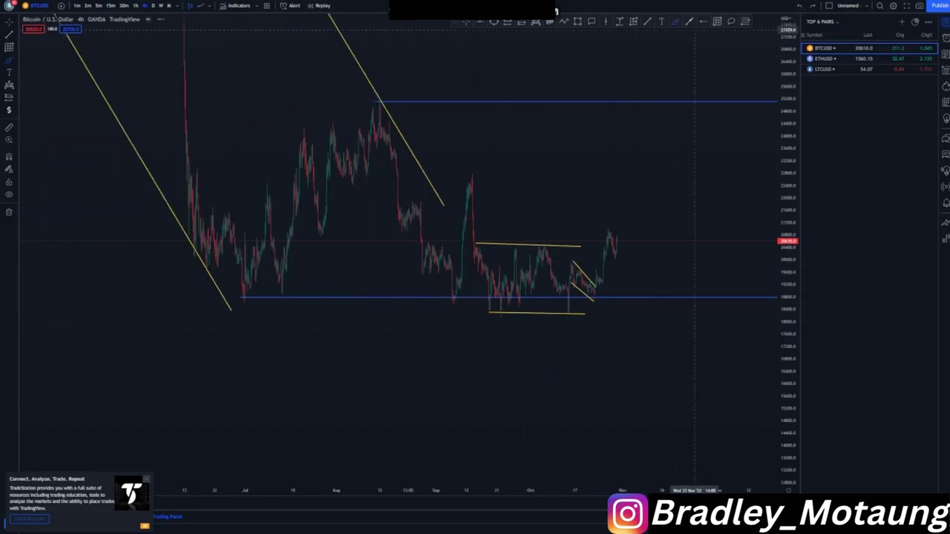
pyautogui.click(472, 173)
pyautogui.scroll(2, 556, 223)
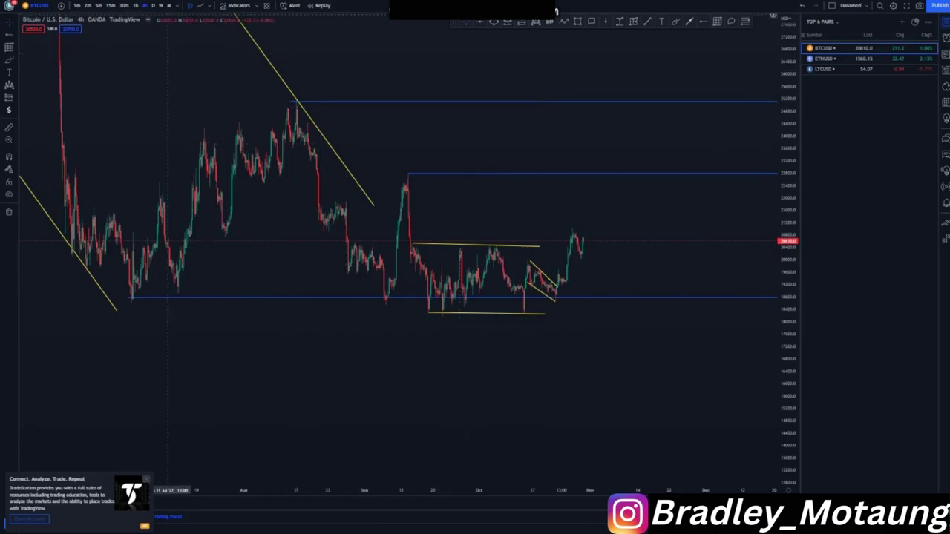
# - Switch the chart to the 1-hour timeframe and draw a horizontal ray at about 20,000 from the 25–26 October pullback low
pyautogui.click(136, 6)
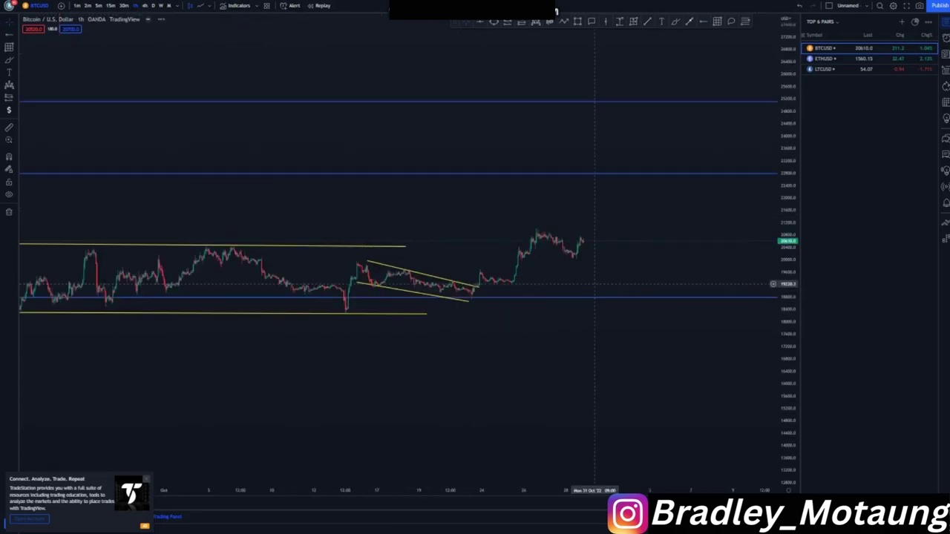
pyautogui.scroll(4, 598, 281)
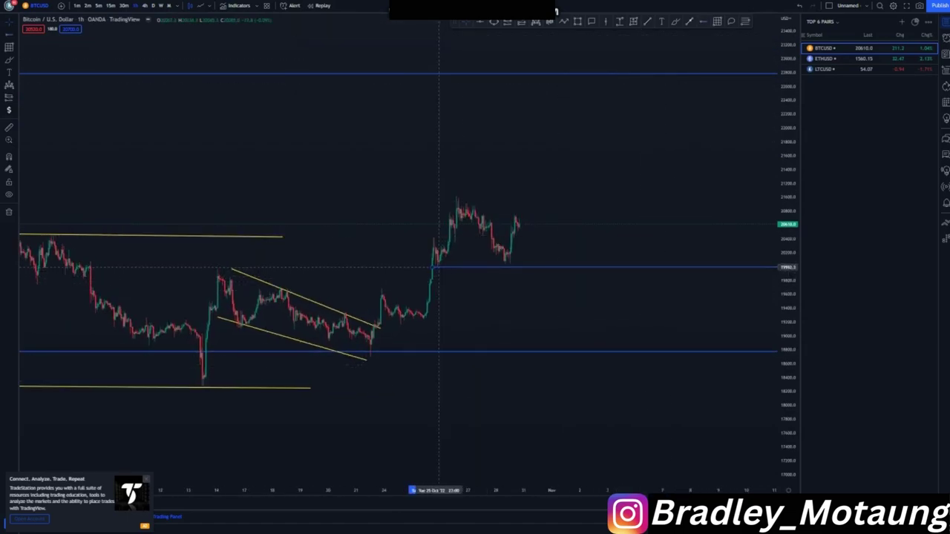
pyautogui.scroll(-2, 549, 353)
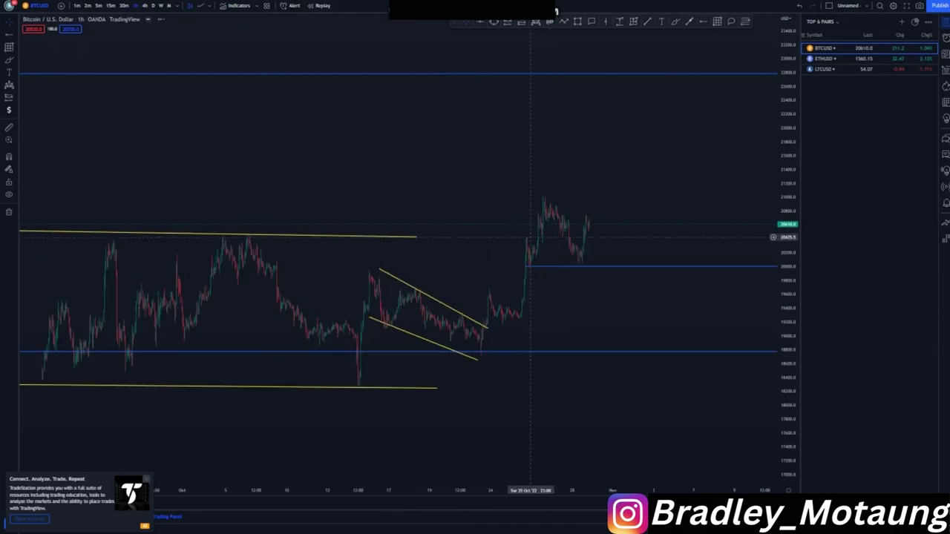
pyautogui.scroll(3, 672, 353)
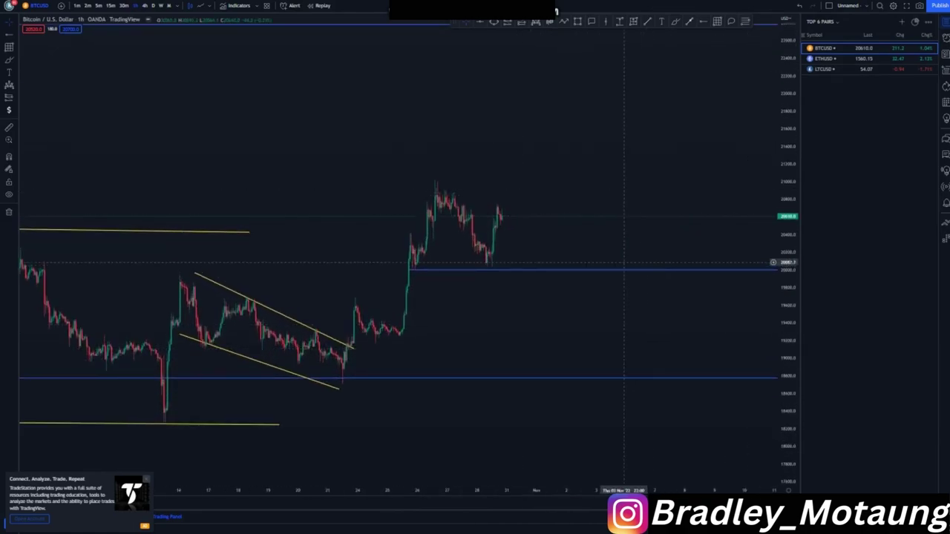
# - Replace the horizontal ray at about 20,000 with a slightly rising trend line under the two late-October lows
pyautogui.click(612, 270)
pyautogui.click(416, 28)
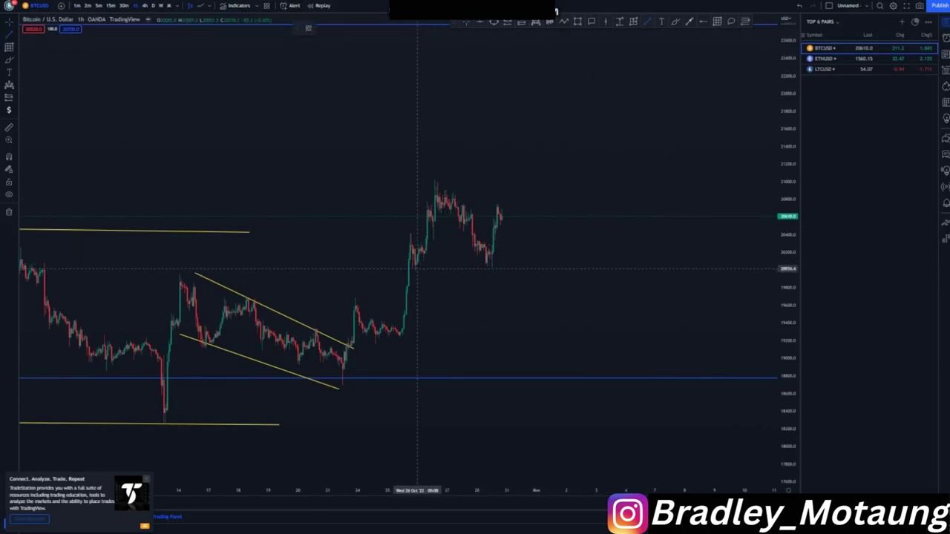
pyautogui.click(416, 268)
pyautogui.click(527, 264)
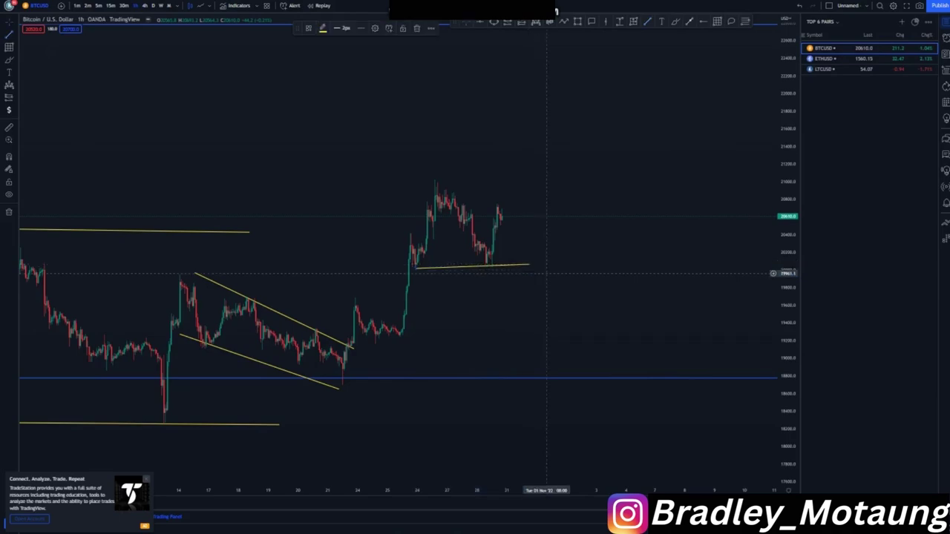
pyautogui.click(489, 300)
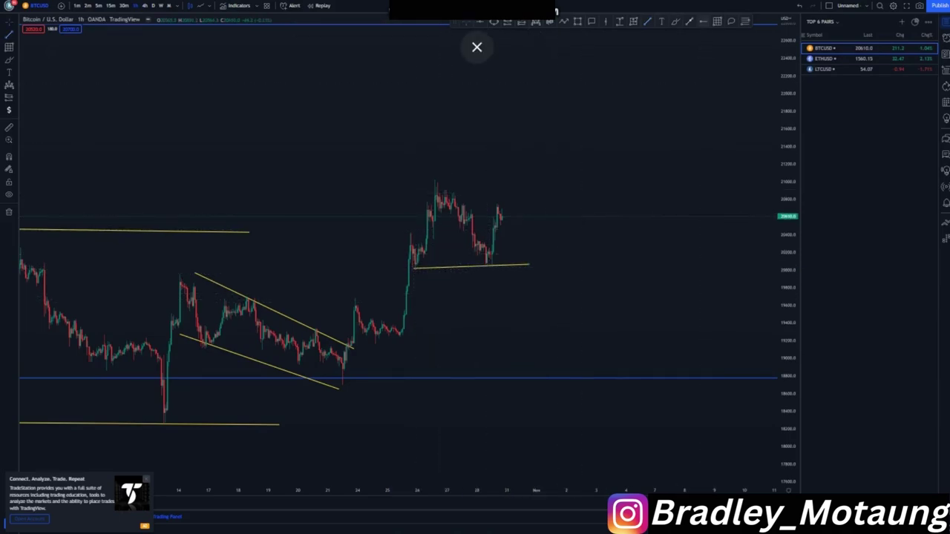
# - Draw a horizontal ray from the 26 October high at about 21,000 and brush a projected path rising to it and falling to the trend line
pyautogui.click(435, 180)
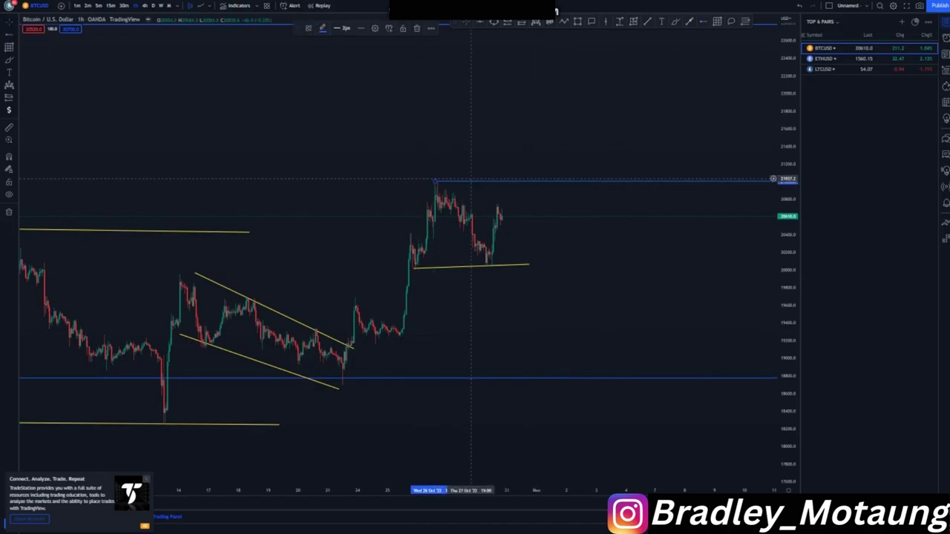
pyautogui.moveTo(503, 218)
pyautogui.mouseDown()
pyautogui.moveTo(523, 180)
pyautogui.moveTo(534, 254)
pyautogui.mouseUp()
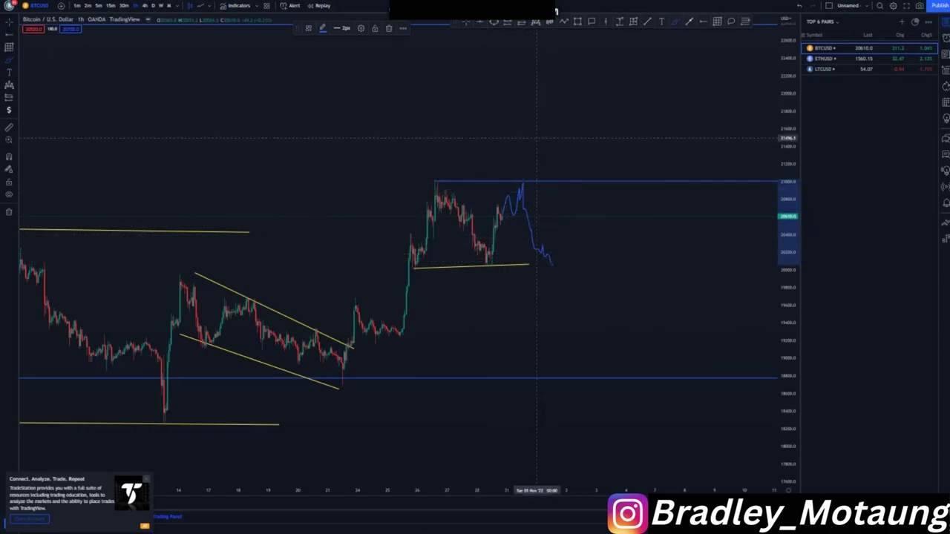
# - Continue the brushed path down to about 19,800 and extend the lower trend line's end down to the path's end
pyautogui.moveTo(552, 264); pyautogui.dragTo(565, 280)
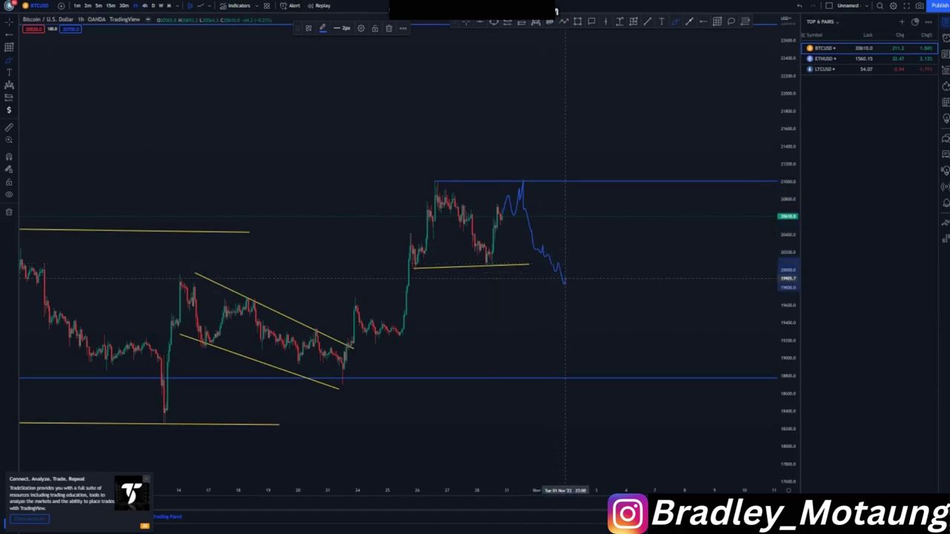
pyautogui.click(466, 22)
pyautogui.click(536, 163)
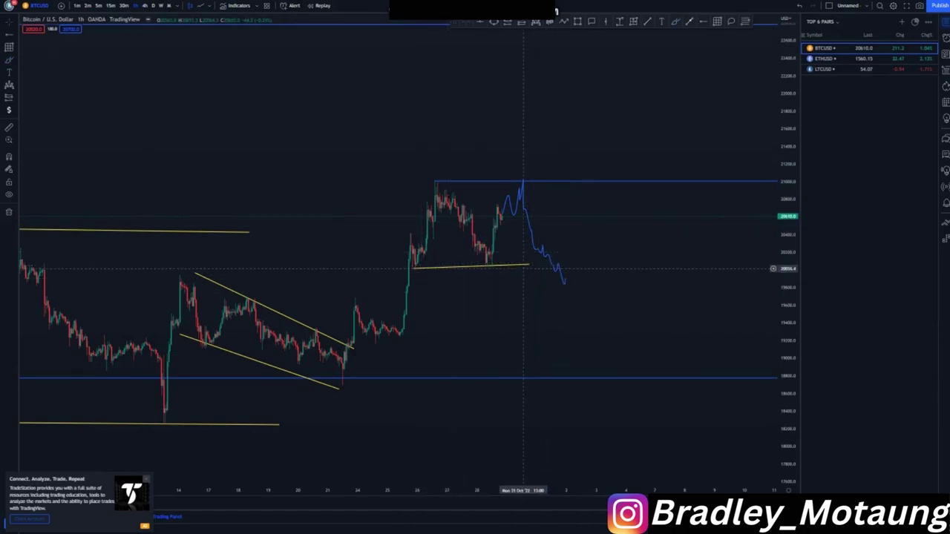
pyautogui.moveTo(528, 264); pyautogui.dragTo(564, 284)
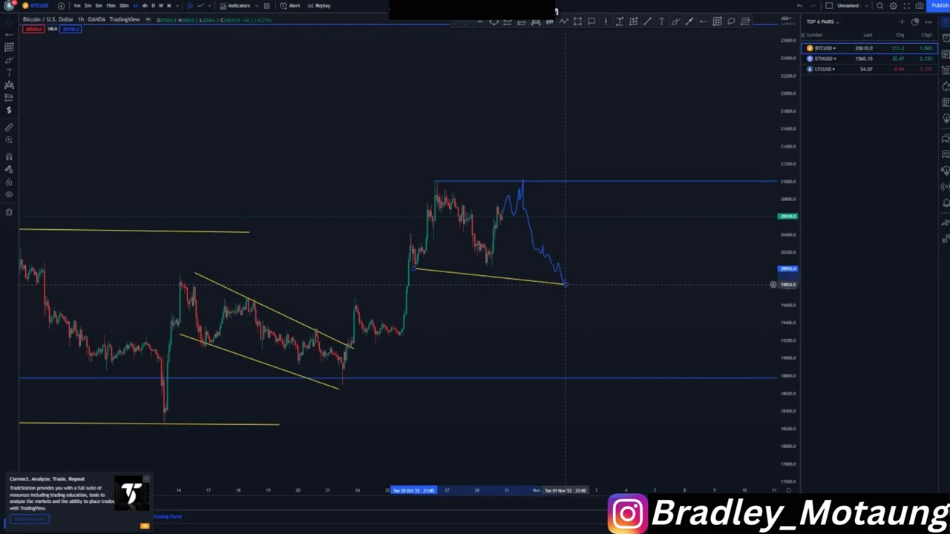
pyautogui.click(609, 65)
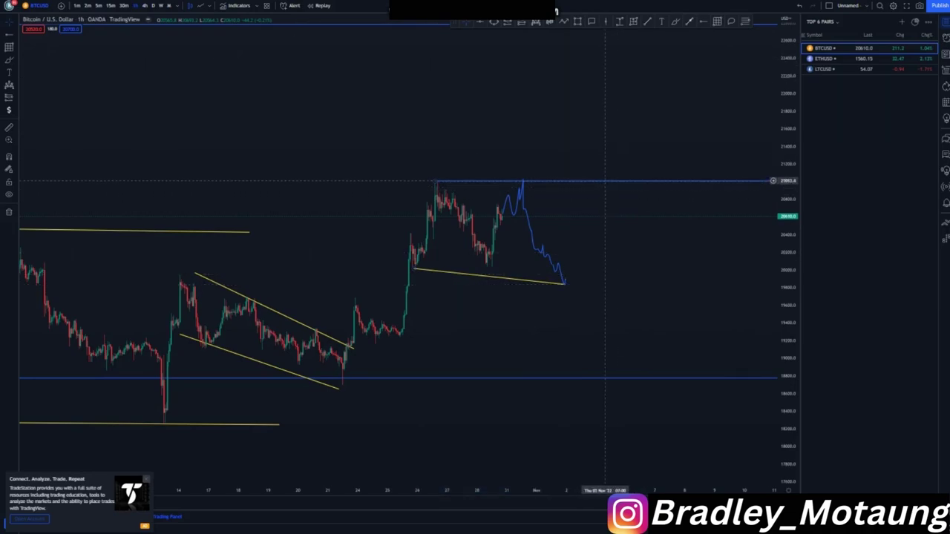
# - Replace the horizontal ray at about 21,000 with a slightly rising trend line across the 26 October high, ending at about 21,045
pyautogui.rightClick(604, 181)
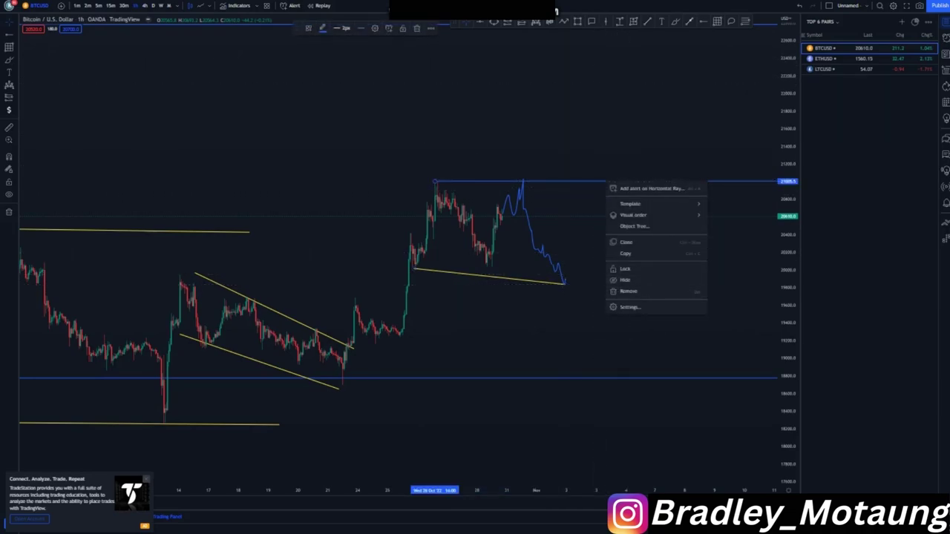
pyautogui.click(627, 291)
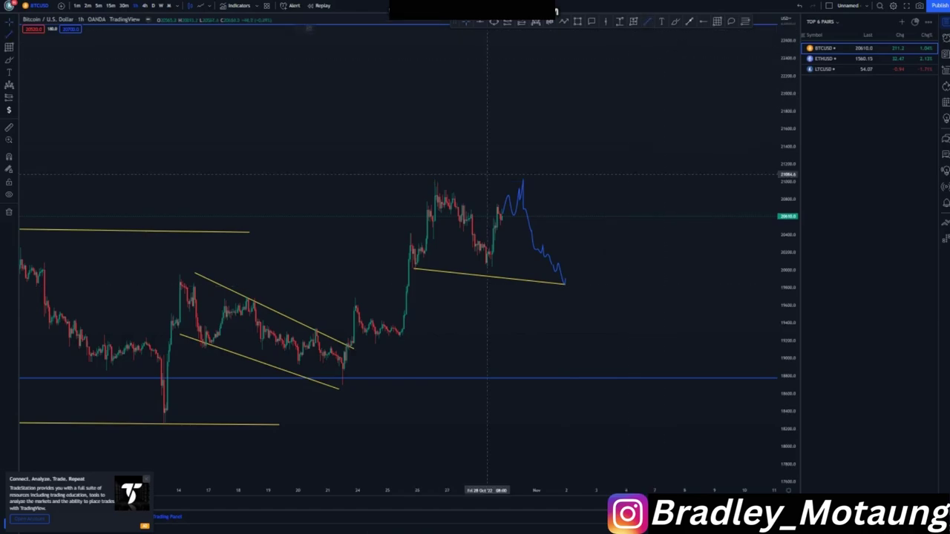
pyautogui.moveTo(428, 181); pyautogui.dragTo(564, 178)
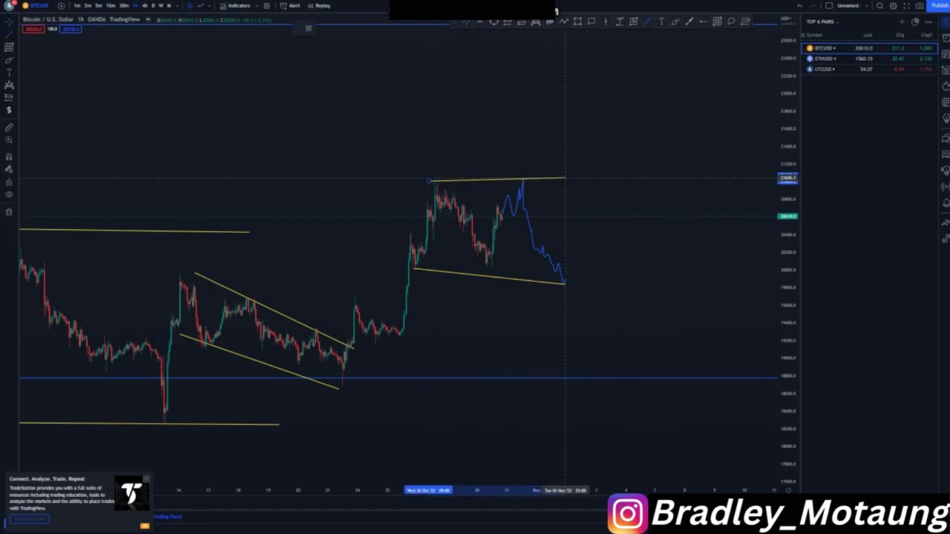
# - Draw a projection arrow from the path's low steeply up to just below the horizontal ray at about 22,800
pyautogui.moveTo(566, 279); pyautogui.dragTo(615, 43)
pyautogui.scroll(-1, 658, 321)
pyautogui.scroll(-5, 658, 321)
pyautogui.scroll(-4, 658, 360)
pyautogui.moveTo(658, 359); pyautogui.dragTo(451, 334)
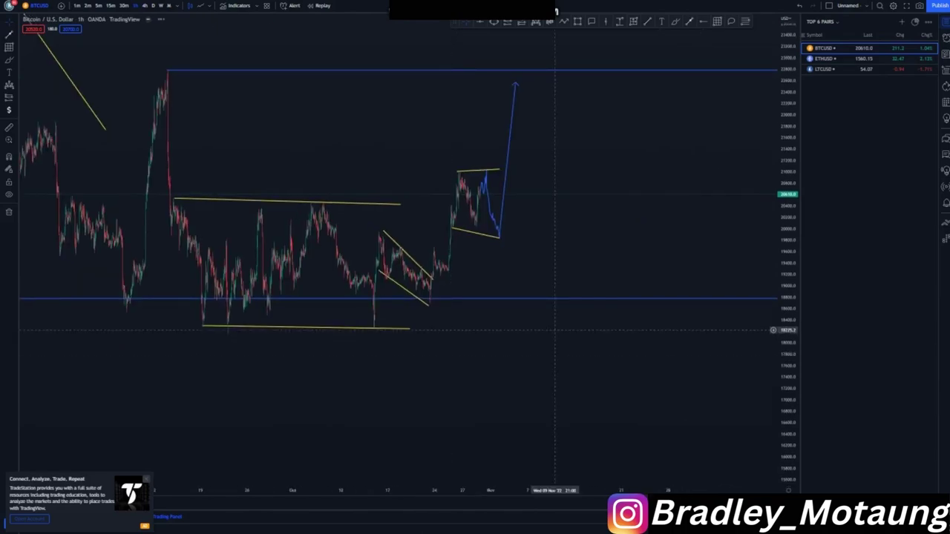
# - Open the ETHUSD chart, clear its drawings, and display it on the weekly timeframe with the view reset
pyautogui.click(822, 58)
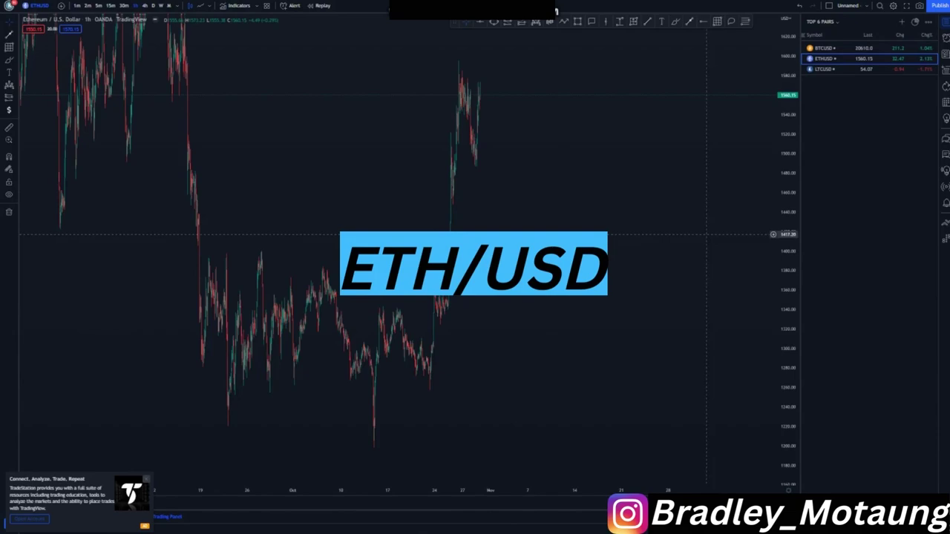
pyautogui.moveTo(788, 76); pyautogui.dragTo(788, 320)
pyautogui.click(11, 212)
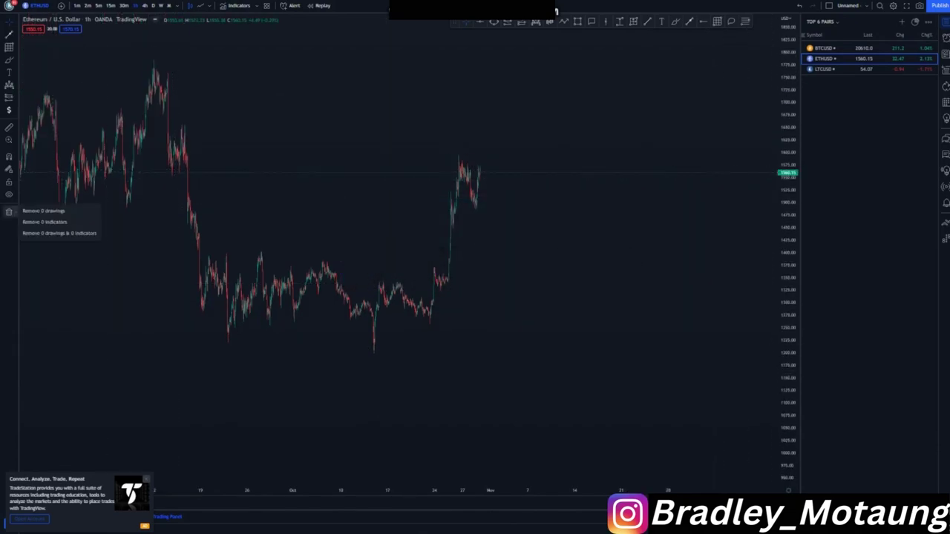
pyautogui.click(44, 211)
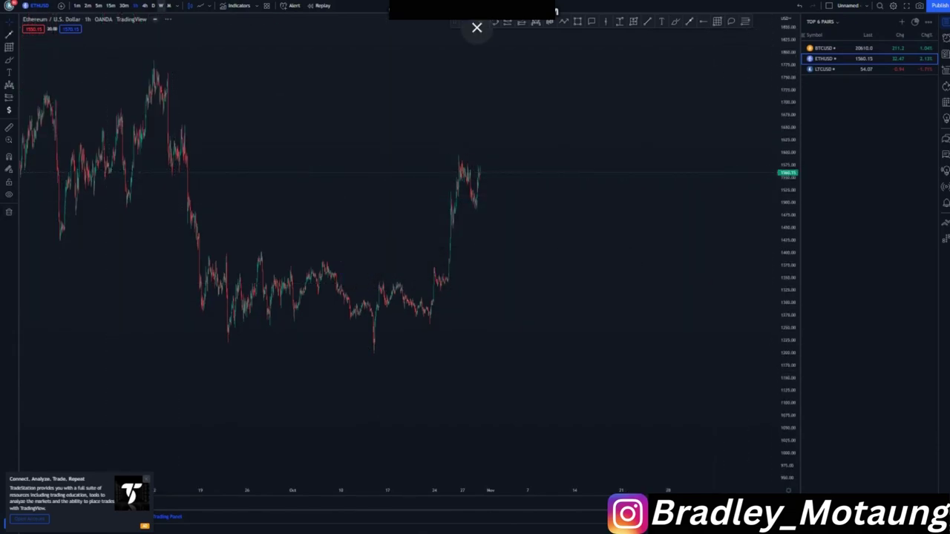
pyautogui.click(161, 6)
pyautogui.rightClick(655, 189)
pyautogui.click(671, 194)
pyautogui.scroll(3, 634, 310)
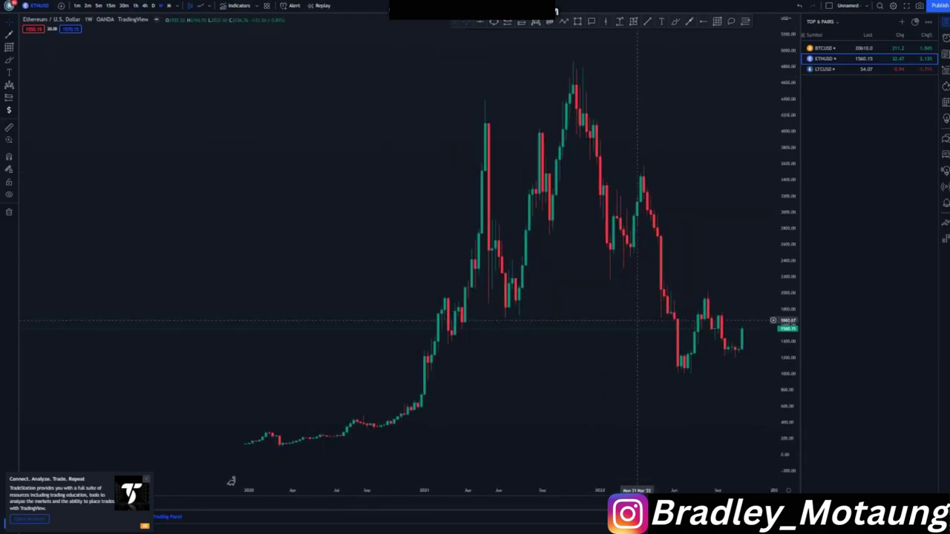
# - Draw a descending channel from two trend lines, one along the highs since November 2021 and one under the lows to June 2022
pyautogui.moveTo(509, 315); pyautogui.dragTo(433, 315)
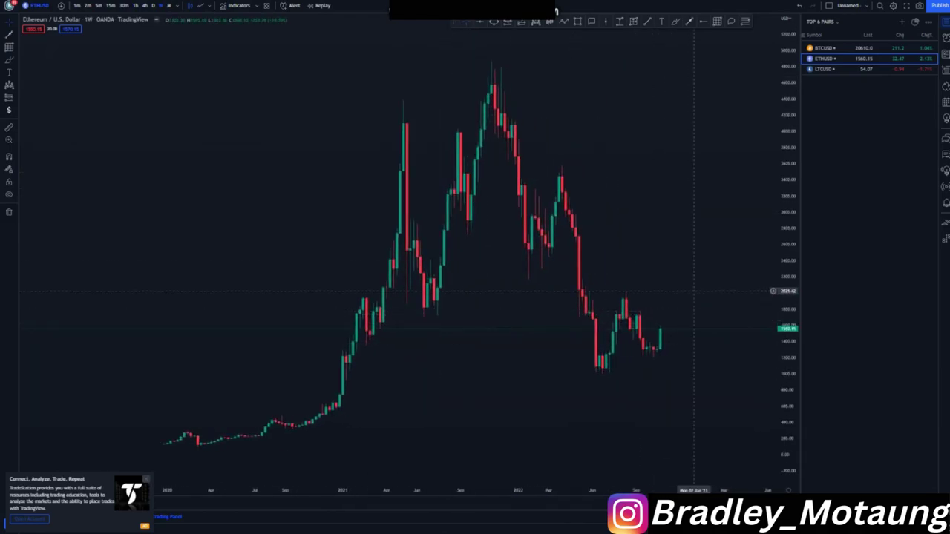
pyautogui.moveTo(785, 295); pyautogui.dragTo(785, 367)
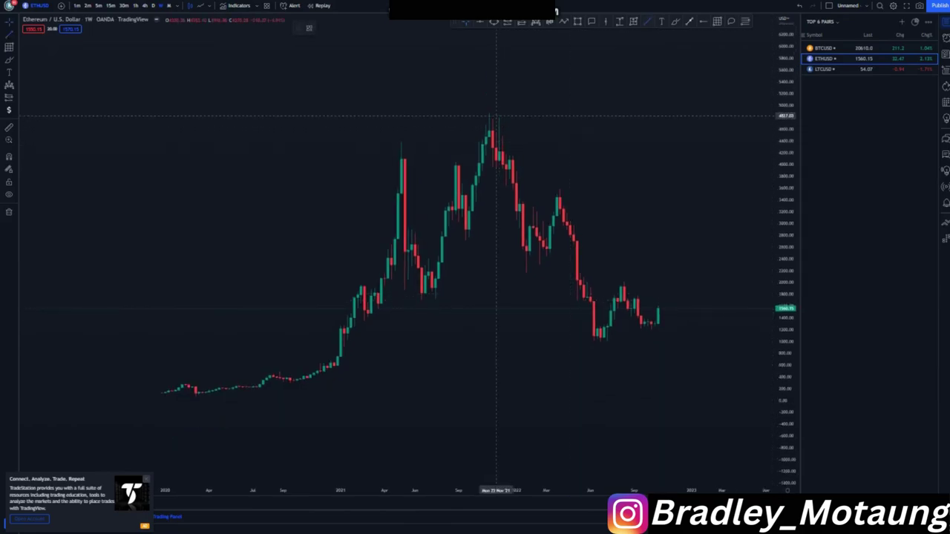
pyautogui.click(493, 113)
pyautogui.click(664, 322)
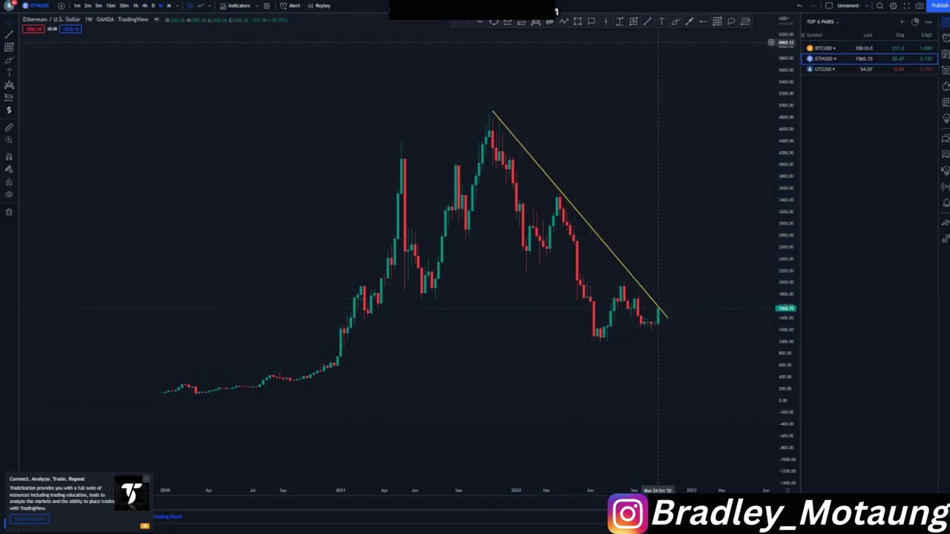
pyautogui.click(473, 213)
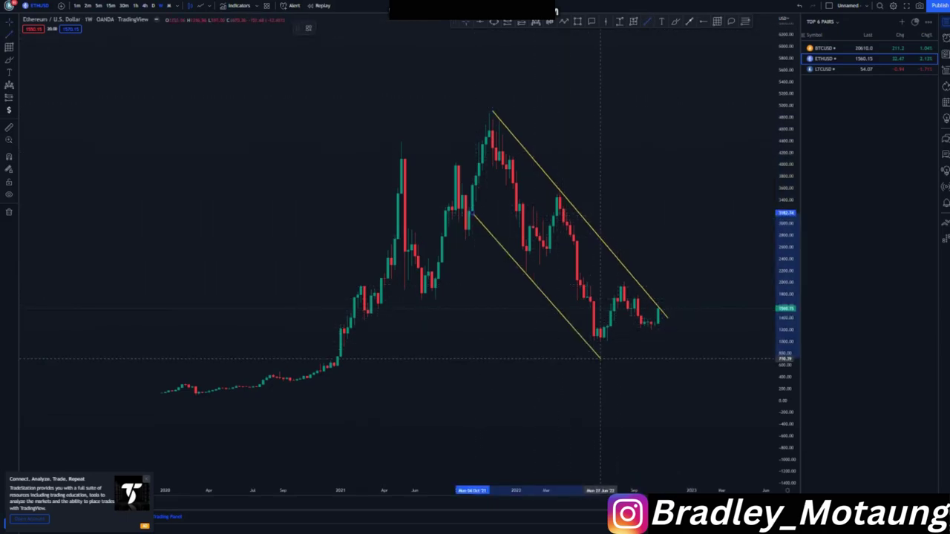
pyautogui.click(606, 356)
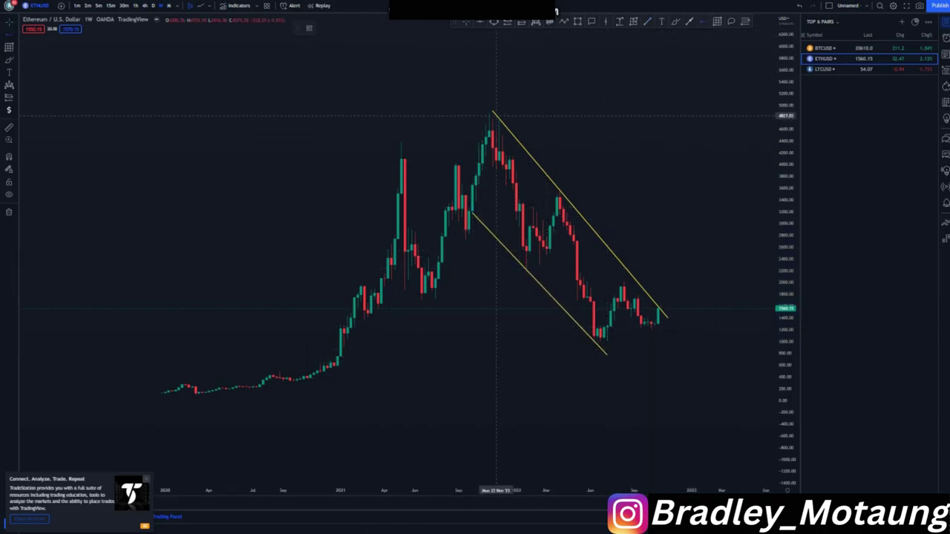
# - Draw a horizontal ray from the November 2021 high at about 4,850 and switch the chart to the daily timeframe
pyautogui.click(492, 114)
pyautogui.moveTo(635, 207); pyautogui.dragTo(539, 207)
pyautogui.scroll(-1, 586, 278)
pyautogui.click(152, 5)
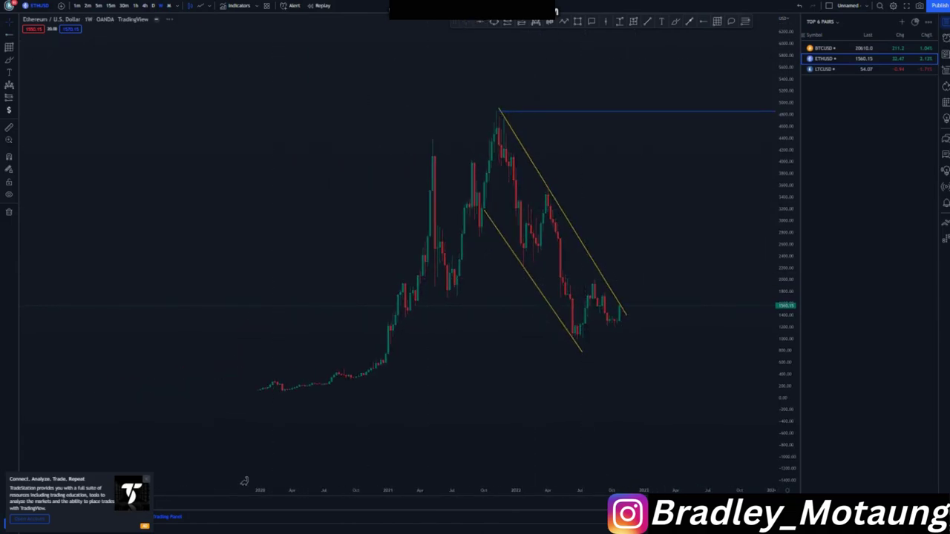
pyautogui.scroll(-5, 644, 381)
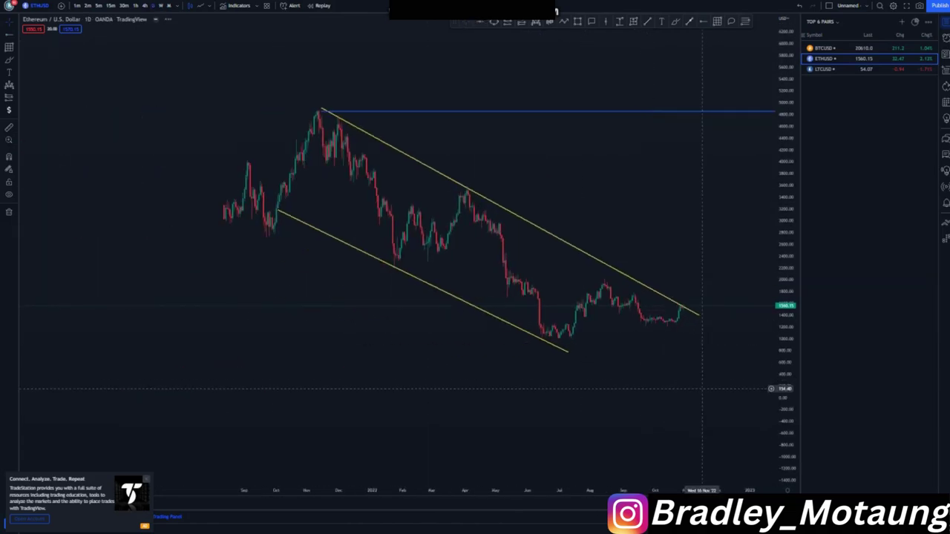
# - Try a horizontal ray starting just after the May 2022 drop, at about 2,070
pyautogui.moveTo(785, 412); pyautogui.dragTo(784, 236)
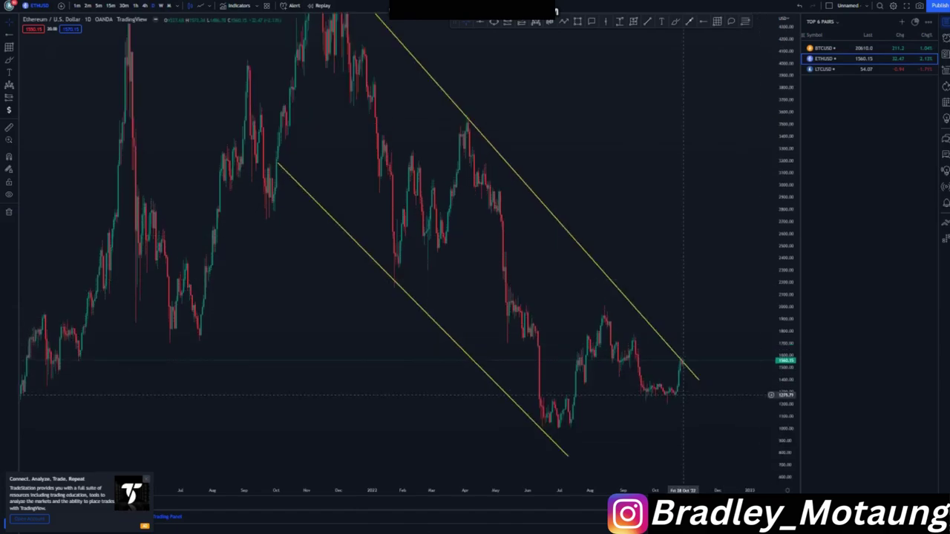
pyautogui.moveTo(412, 368); pyautogui.dragTo(357, 287)
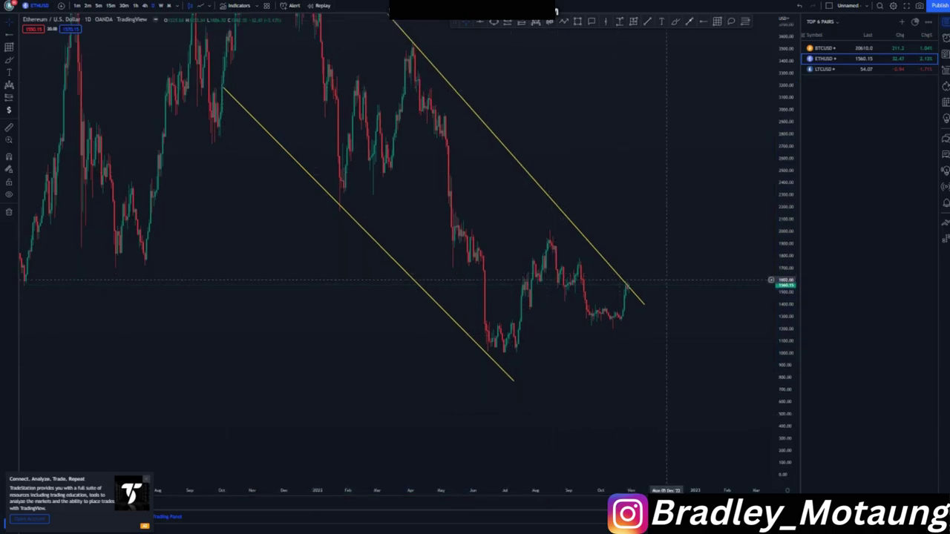
pyautogui.moveTo(782, 215); pyautogui.dragTo(766, 324)
pyautogui.moveTo(609, 391); pyautogui.dragTo(604, 403)
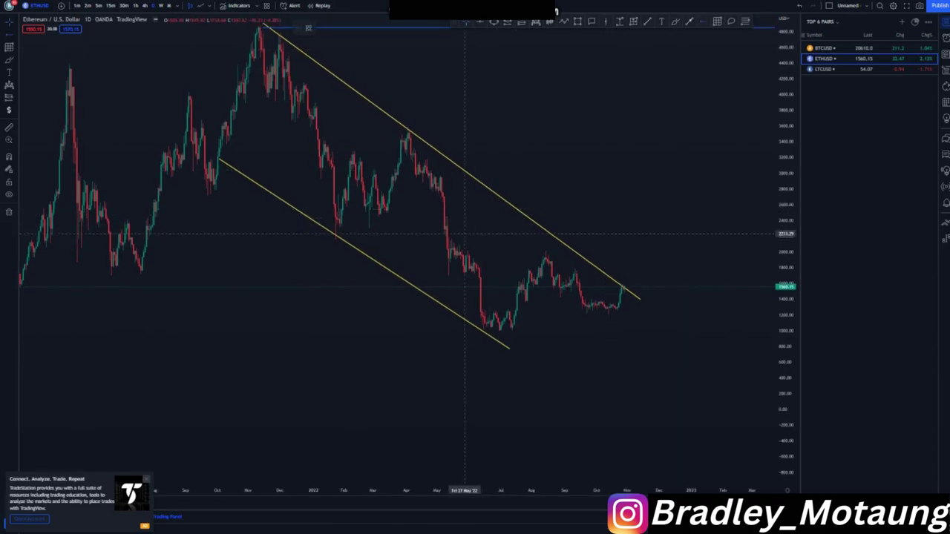
pyautogui.click(460, 245)
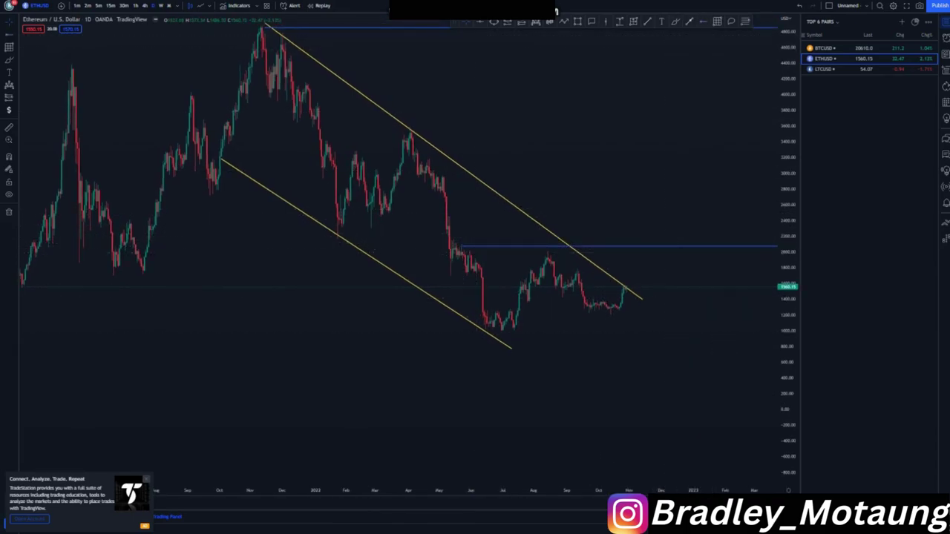
# - Brush a projected path rising to the upper ray and falling below 1,000, plus a slightly falling line from the June low
pyautogui.moveTo(629, 292)
pyautogui.mouseDown()
pyautogui.moveTo(635, 264)
pyautogui.moveTo(655, 251)
pyautogui.moveTo(672, 334)
pyautogui.mouseUp()
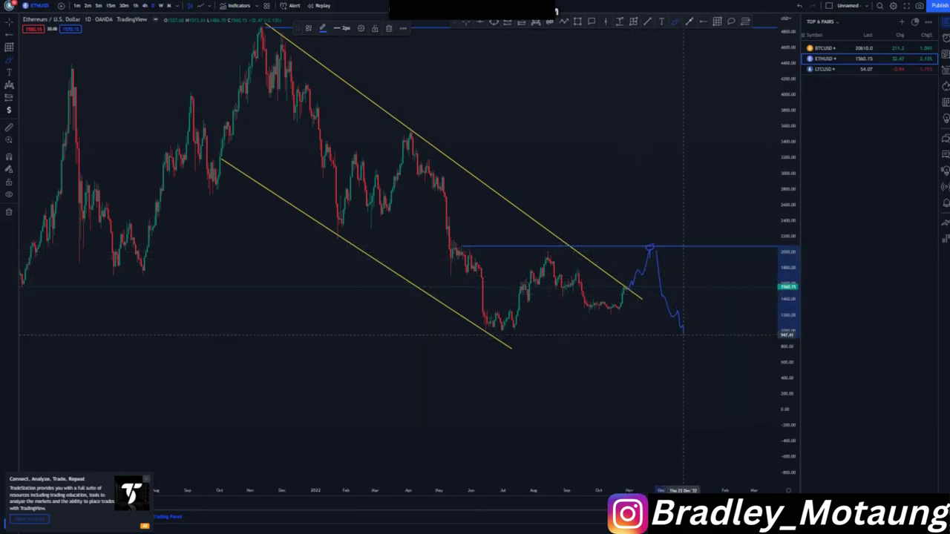
pyautogui.moveTo(487, 328); pyautogui.dragTo(636, 345)
pyautogui.scroll(-3, 698, 325)
pyautogui.scroll(-1, 702, 327)
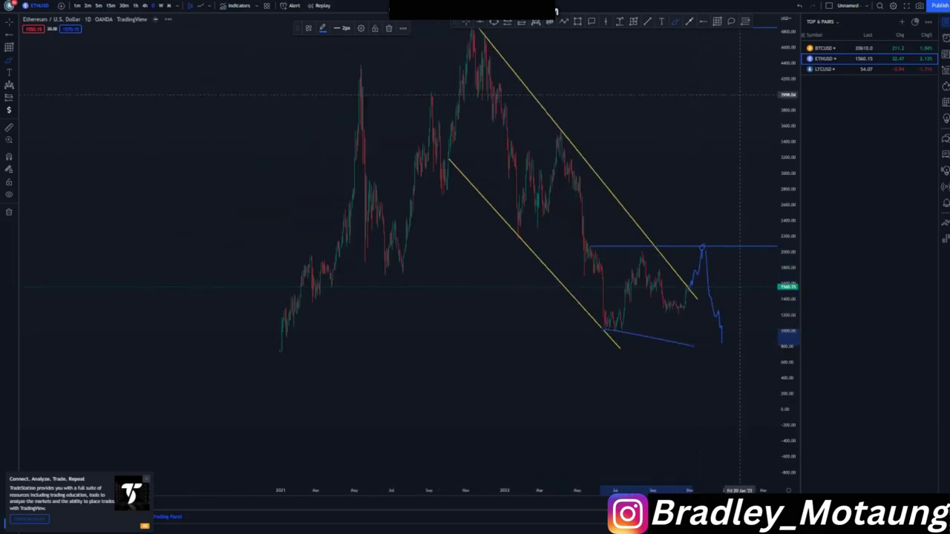
# - Undo the brushed projection, the lower line and the horizontal ray at about 2,070
pyautogui.click(799, 6)
pyautogui.click(799, 6)
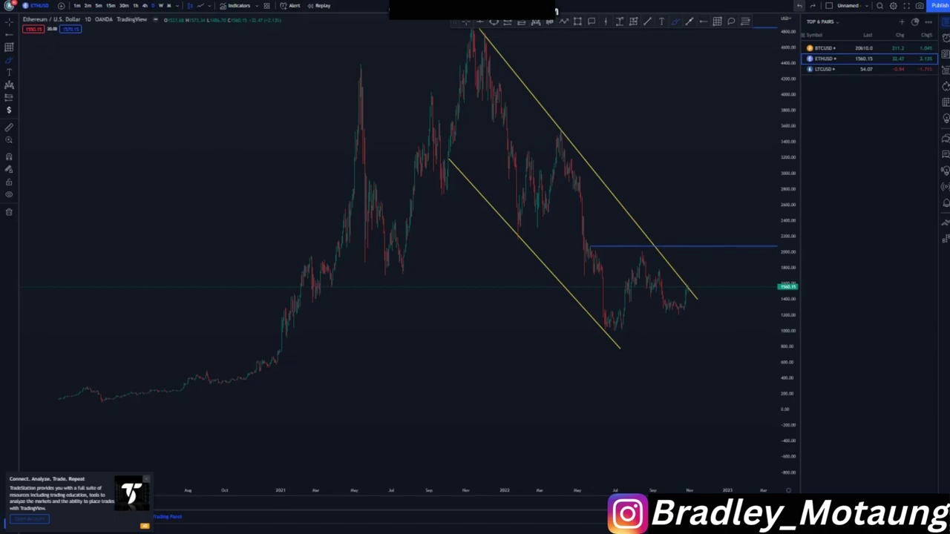
pyautogui.scroll(1, 731, 205)
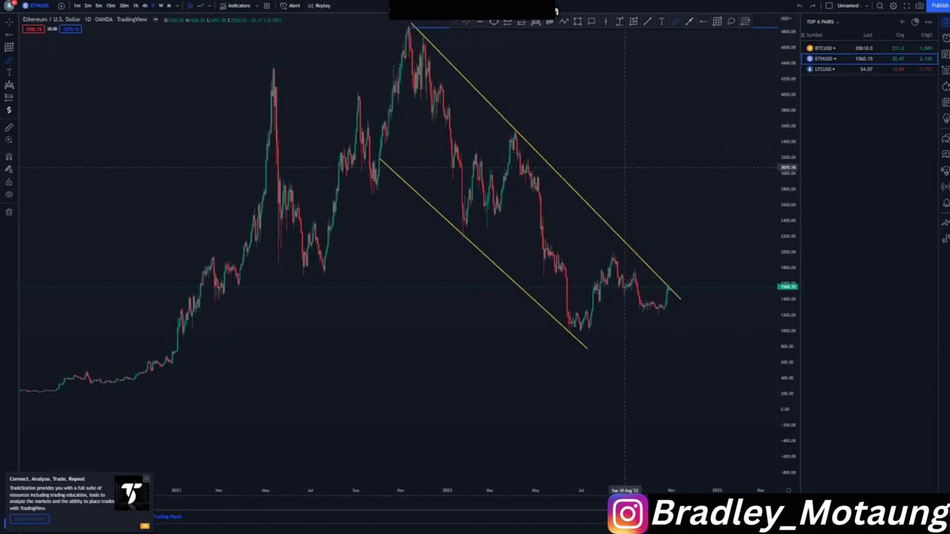
# - Draw a horizontal ray from the June 2022 low at about 983 and brush a projected path dipping to it and rebounding
pyautogui.click(568, 331)
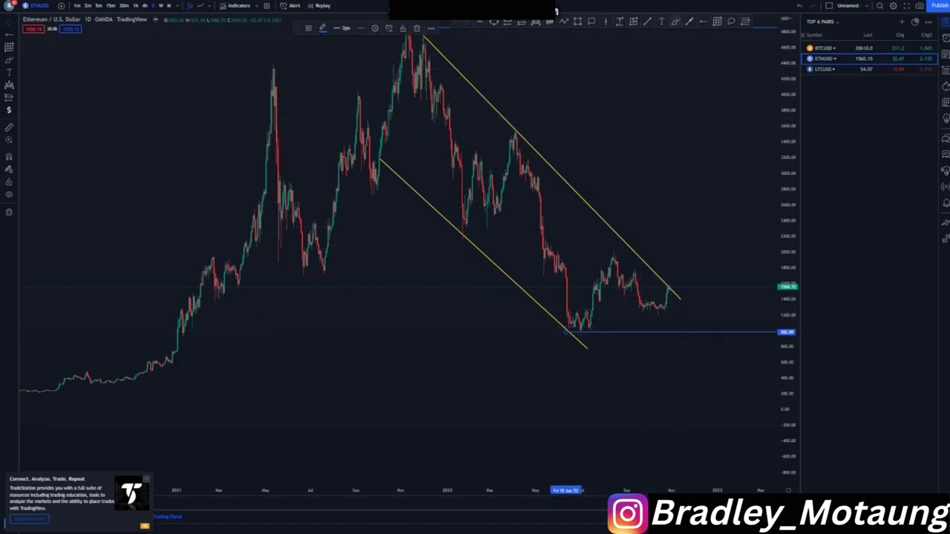
pyautogui.click(666, 356)
pyautogui.moveTo(670, 284)
pyautogui.mouseDown()
pyautogui.moveTo(680, 331)
pyautogui.moveTo(699, 282)
pyautogui.mouseUp()
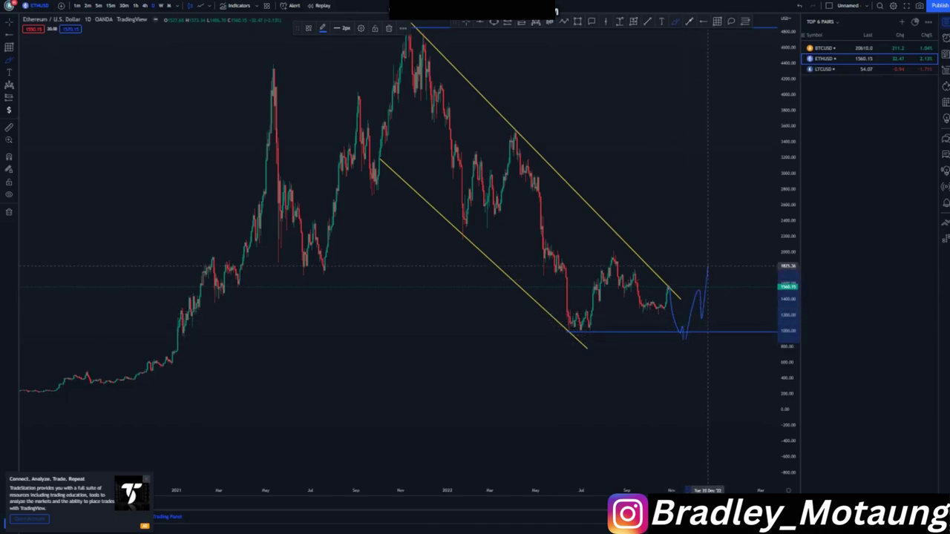
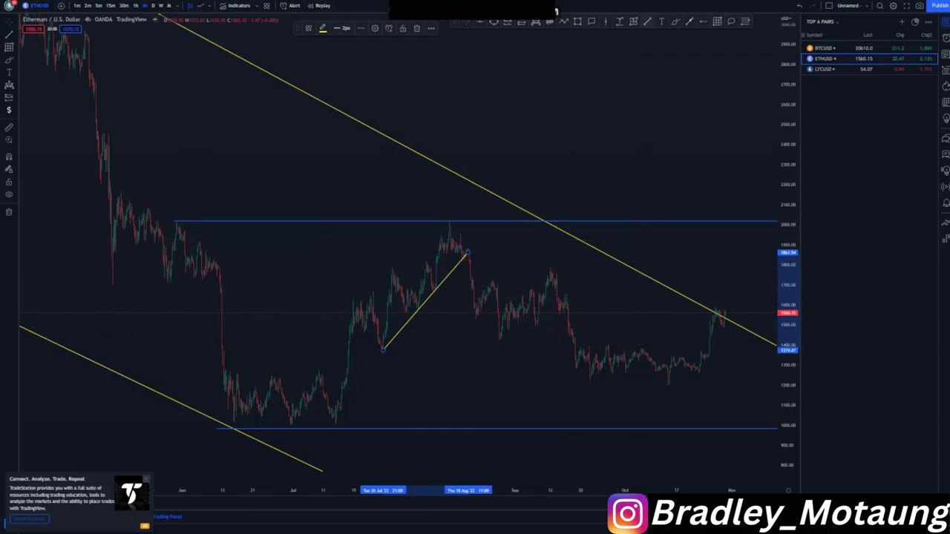
# - Draw a rising trend line along the July–August highs up to the horizontal ray, with its start adjusted to the 21 July area
pyautogui.moveTo(364, 297); pyautogui.dragTo(451, 213)
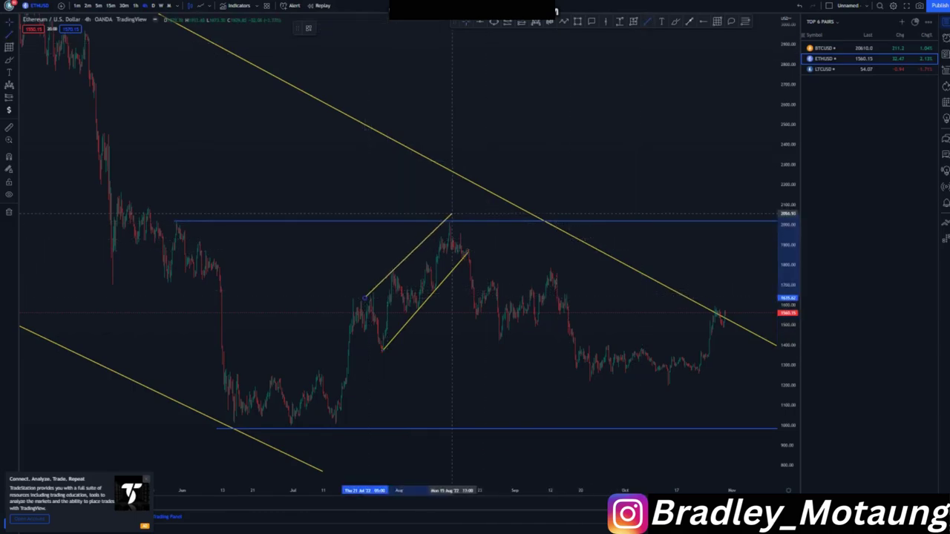
pyautogui.click(450, 219)
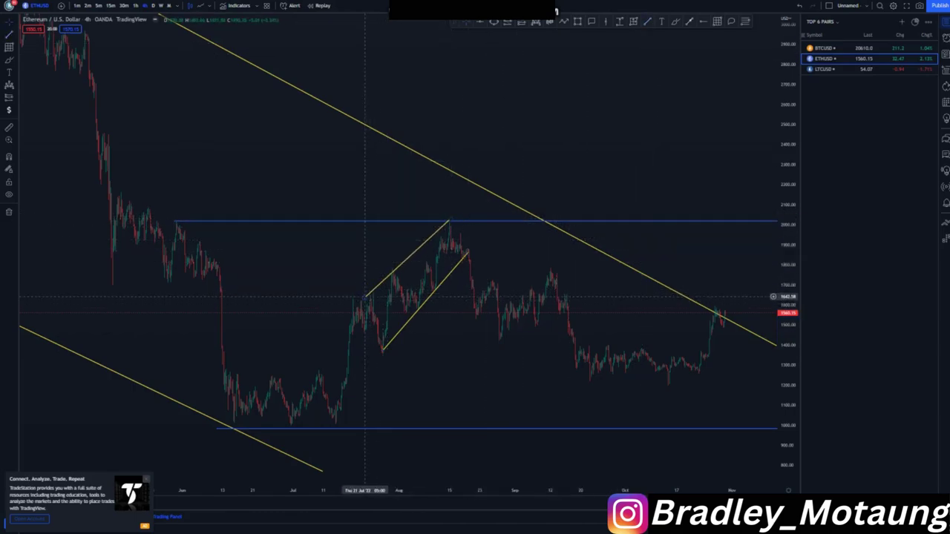
pyautogui.moveTo(364, 298); pyautogui.dragTo(360, 295)
pyautogui.click(422, 346)
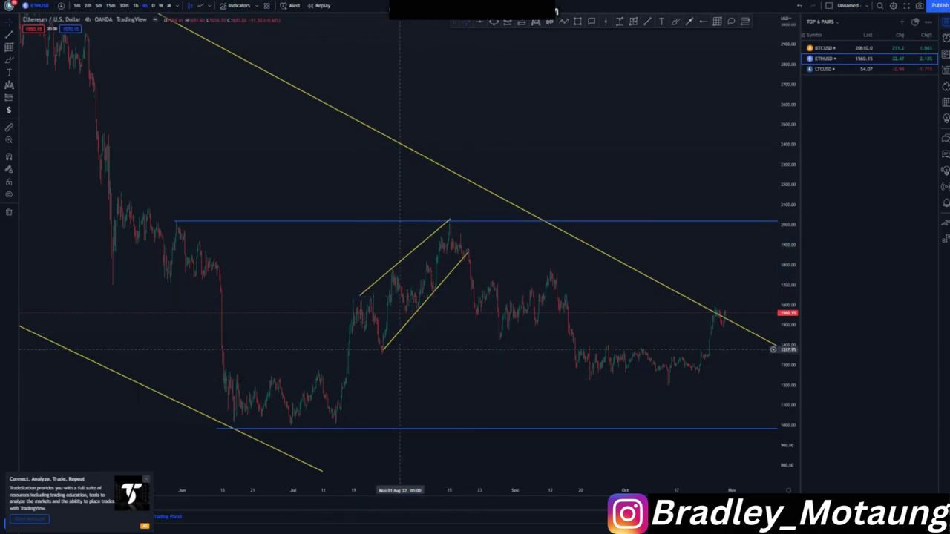
# - Draw a slightly rising trend line across the late-August and mid-September highs, from about 1,710 to about 1,790
pyautogui.moveTo(398, 349); pyautogui.dragTo(396, 347)
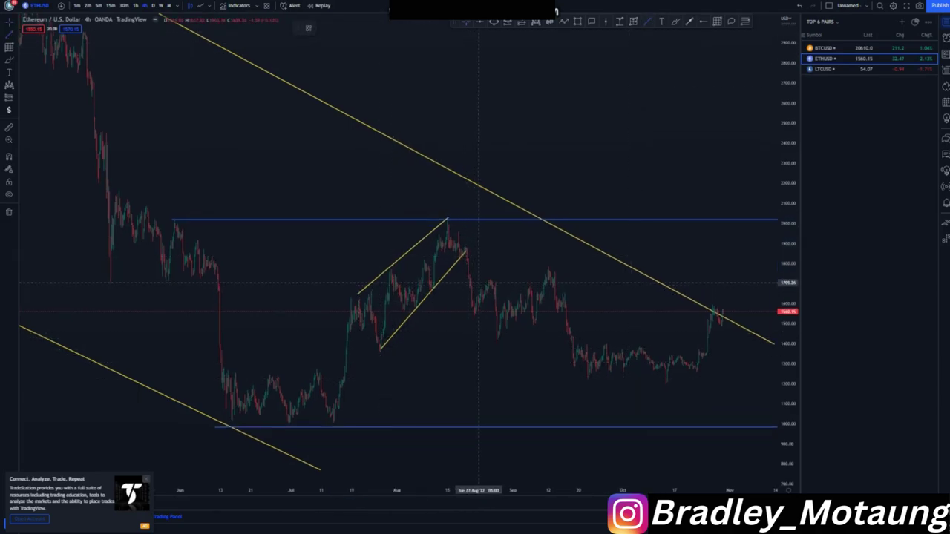
pyautogui.moveTo(475, 281); pyautogui.dragTo(549, 264)
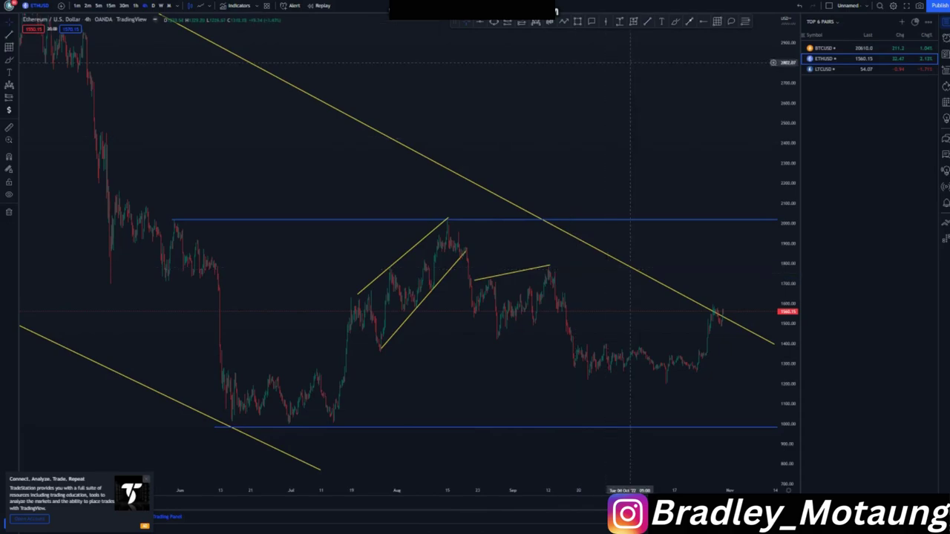
# - Draw a rising trend line beneath the late-August and mid-September lows, from about 1,444 to about 1,574
pyautogui.moveTo(492, 335); pyautogui.dragTo(554, 309)
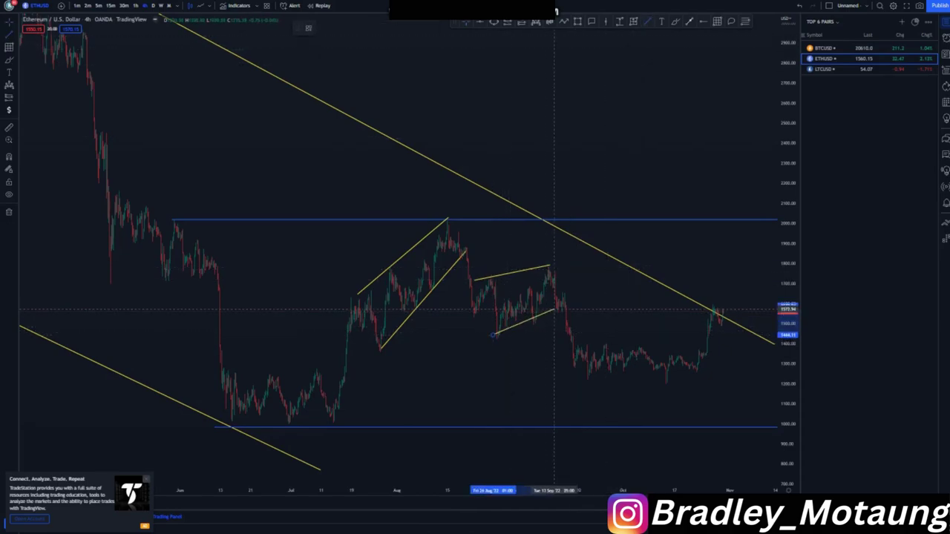
pyautogui.click(566, 309)
pyautogui.moveTo(493, 336); pyautogui.dragTo(477, 318)
pyautogui.click(517, 358)
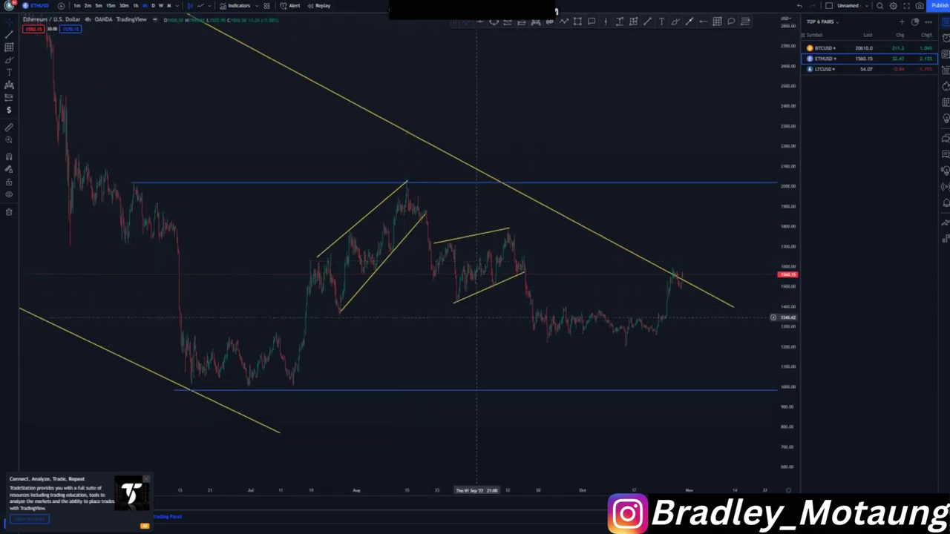
# - Raise the June-low horizontal ray to about 1,010 and add another ray from the late-July low at about 1,365
pyautogui.scroll(2, 356, 408)
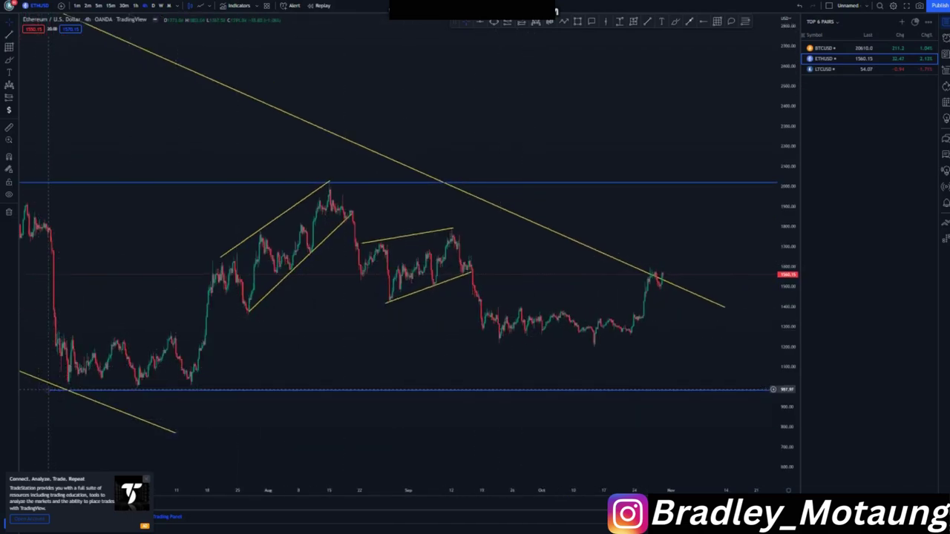
pyautogui.moveTo(47, 390); pyautogui.dragTo(58, 384)
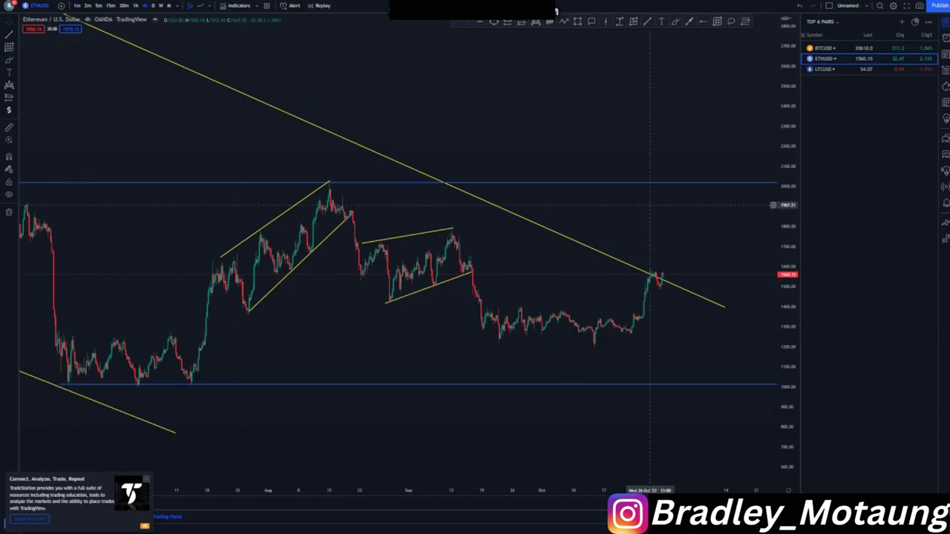
pyautogui.click(245, 314)
# - Draw a horizontal ray from the mid-September secondary high at about 1,655 and lower the end of the trend line beneath the September lows
pyautogui.scroll(2, 619, 371)
pyautogui.moveTo(787, 393); pyautogui.dragTo(787, 249)
pyautogui.moveTo(475, 248); pyautogui.dragTo(443, 232)
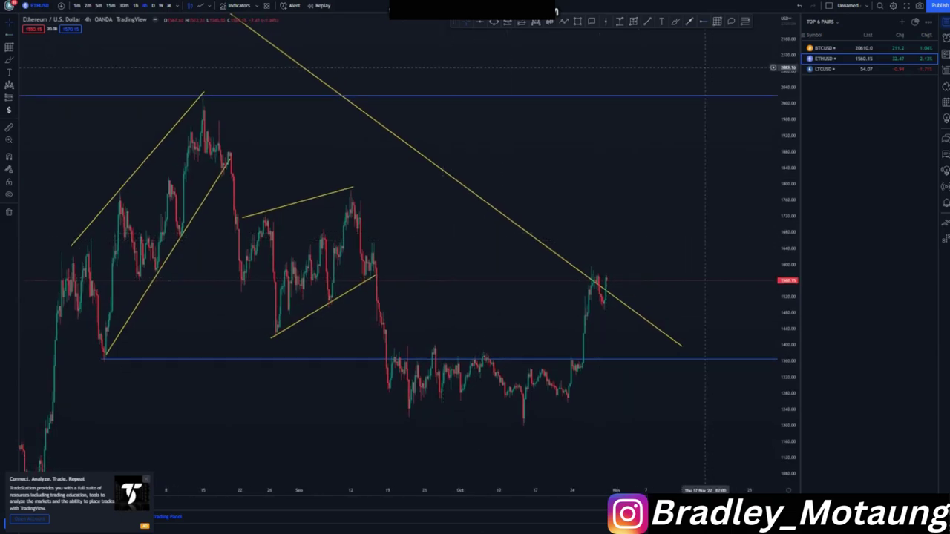
pyautogui.click(366, 241)
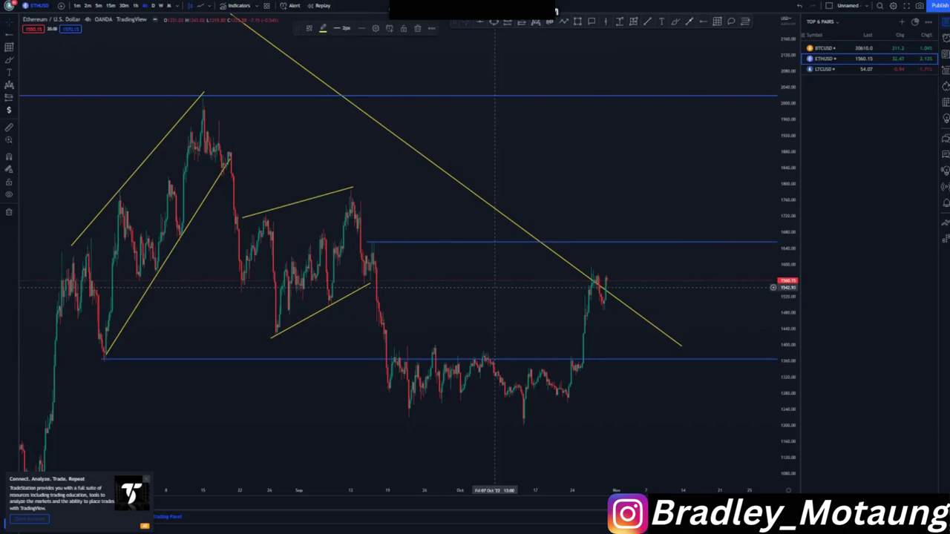
pyautogui.moveTo(431, 237); pyautogui.dragTo(423, 223)
# - Brush a zigzag projection from current price up to the 1,655 ray and back down, and circle the ray's starting point
pyautogui.click(676, 22)
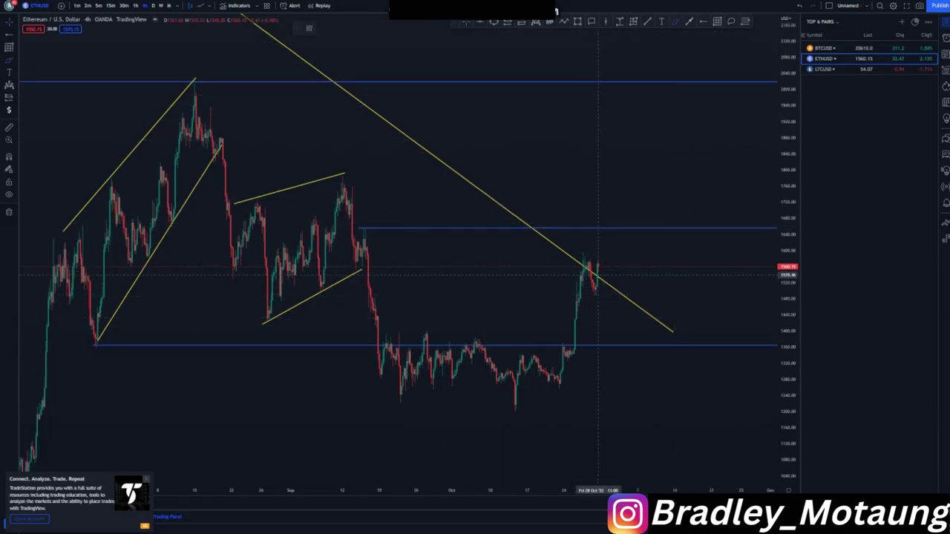
pyautogui.moveTo(598, 265)
pyautogui.mouseDown()
pyautogui.moveTo(600, 282)
pyautogui.moveTo(610, 225)
pyautogui.moveTo(624, 223)
pyautogui.mouseUp()
pyautogui.moveTo(371, 222)
pyautogui.mouseDown()
pyautogui.moveTo(358, 227)
pyautogui.moveTo(372, 228)
pyautogui.mouseUp()
pyautogui.moveTo(626, 225); pyautogui.dragTo(630, 264)
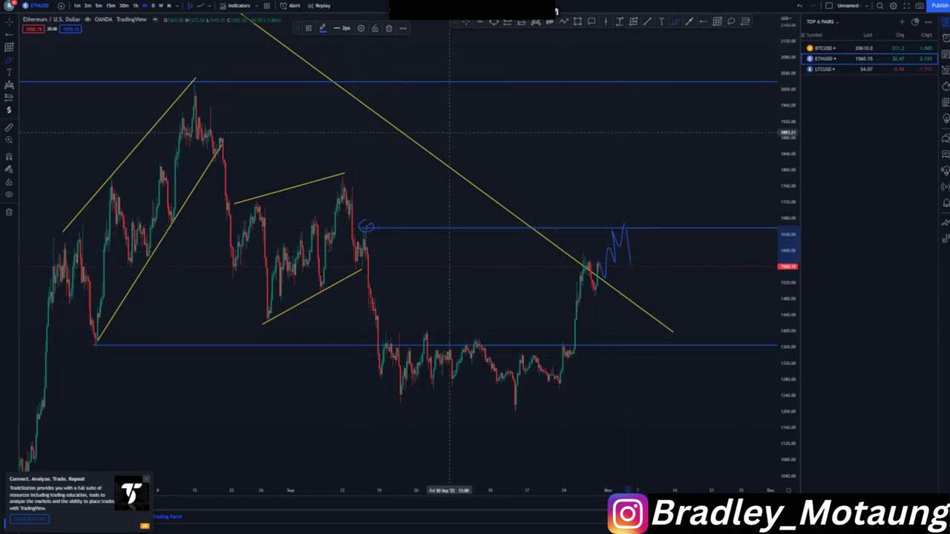
# - Place a short position with its entry on the ray at about 1,655 and tighten its stop to about 1,695
pyautogui.click(536, 98)
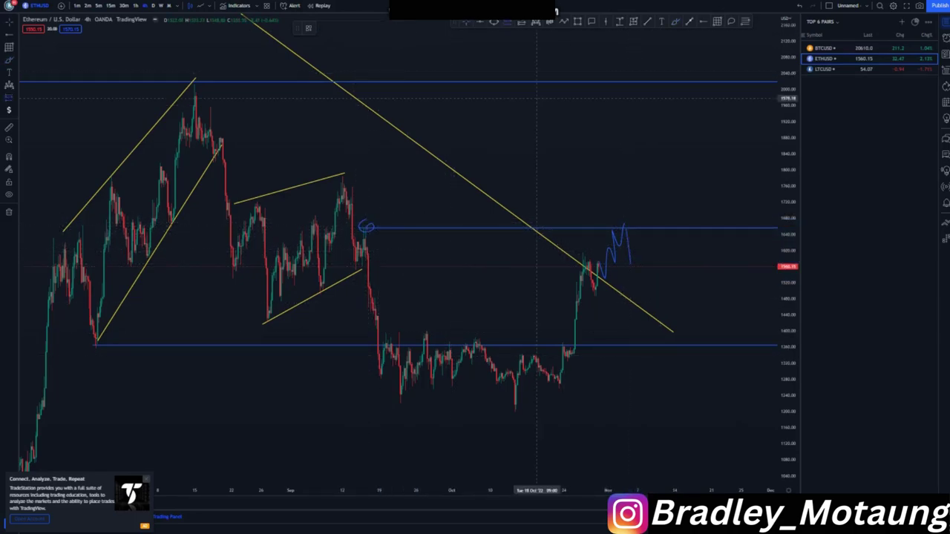
pyautogui.click(622, 228)
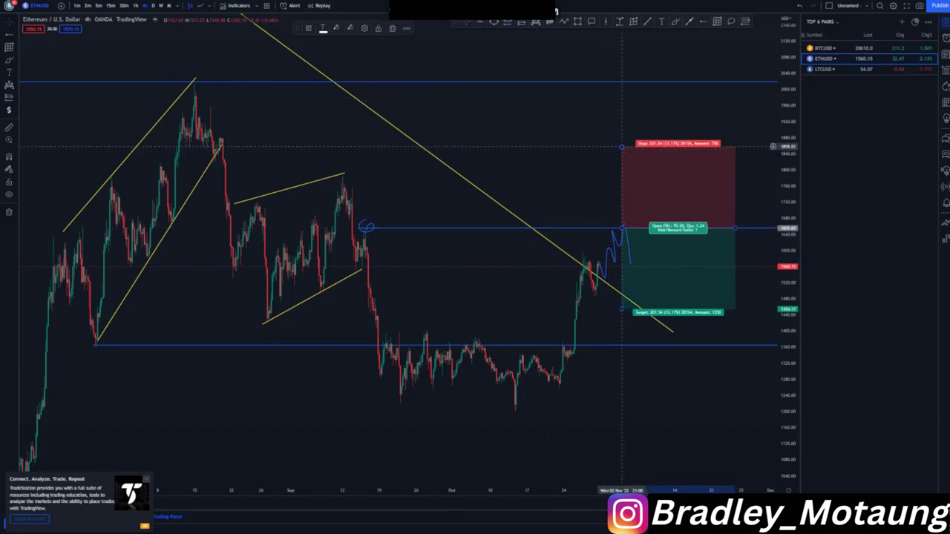
pyautogui.moveTo(622, 146); pyautogui.dragTo(622, 212)
pyautogui.moveTo(531, 141); pyautogui.dragTo(516, 115)
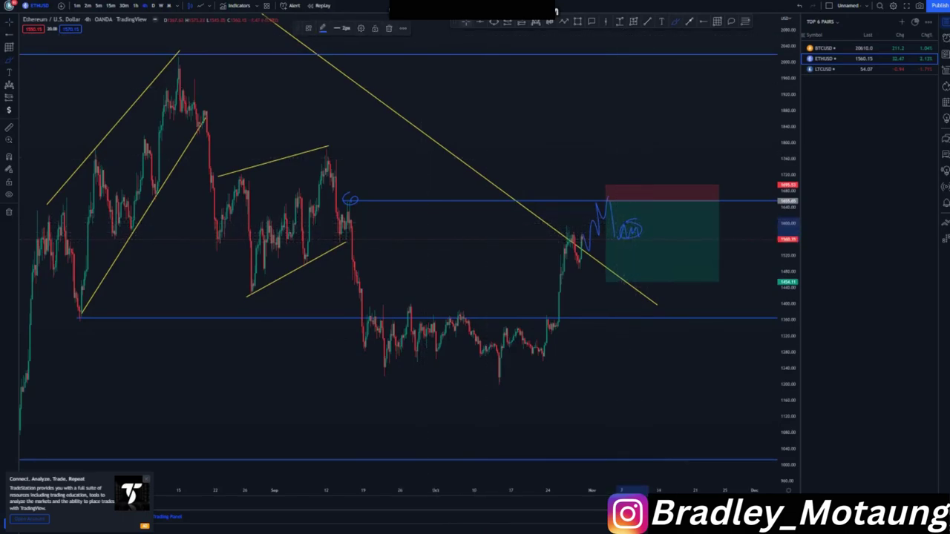
# - Move the short position to an entry of about 1,558, with its stop at about 1,619 and target at about 1,007 by the lowest ray
pyautogui.click(655, 236)
pyautogui.moveTo(655, 236); pyautogui.dragTo(680, 276)
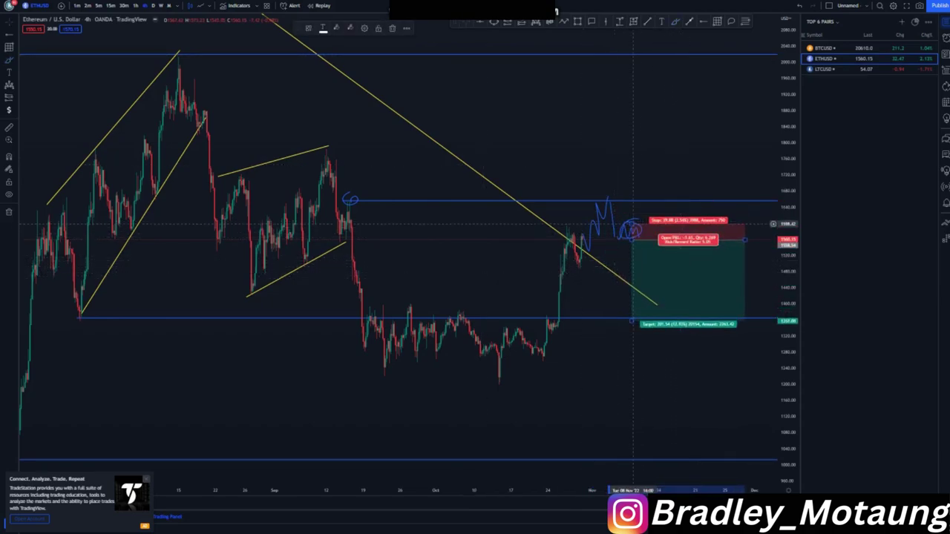
pyautogui.moveTo(566, 281); pyautogui.dragTo(501, 209)
pyautogui.moveTo(567, 249); pyautogui.dragTo(566, 389)
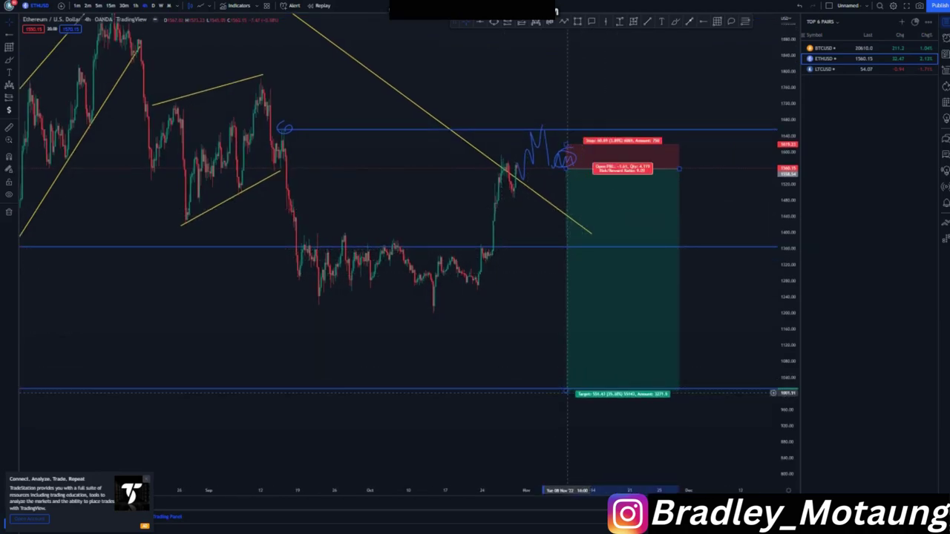
pyautogui.scroll(-5, 415, 353)
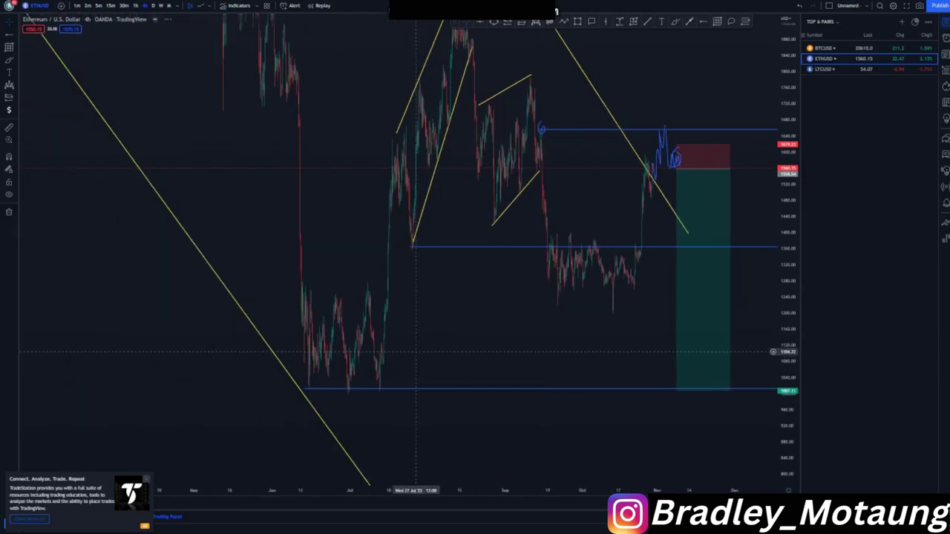
pyautogui.scroll(-2, 416, 352)
pyautogui.moveTo(786, 152); pyautogui.dragTo(780, 287)
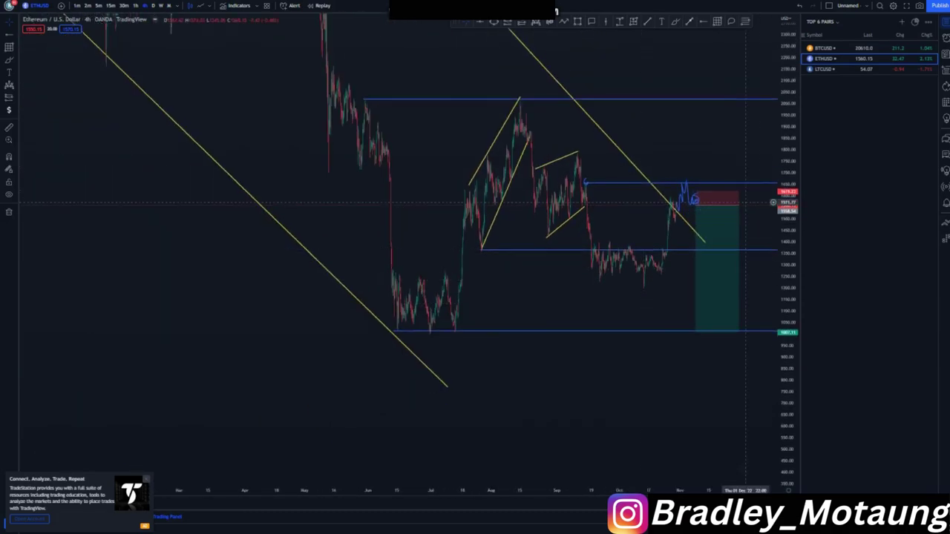
# - Open the LTCUSD chart, reset its view and switch it to the daily timeframe
pyautogui.click(831, 69)
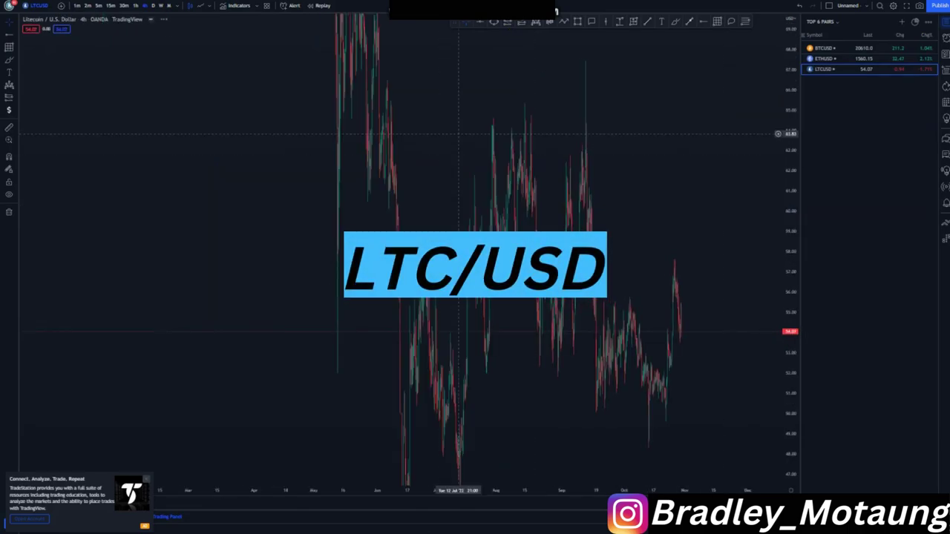
pyautogui.rightClick(367, 79)
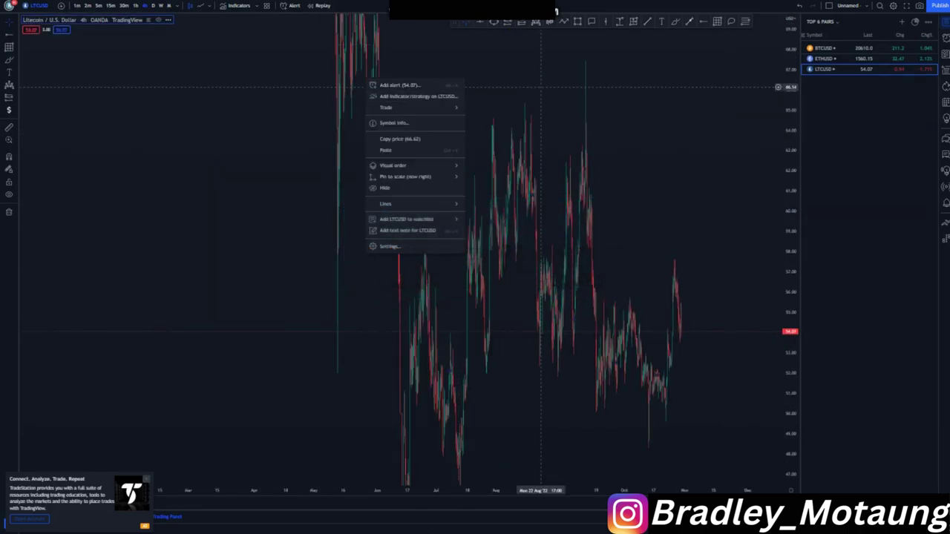
pyautogui.rightClick(555, 63)
pyautogui.click(575, 68)
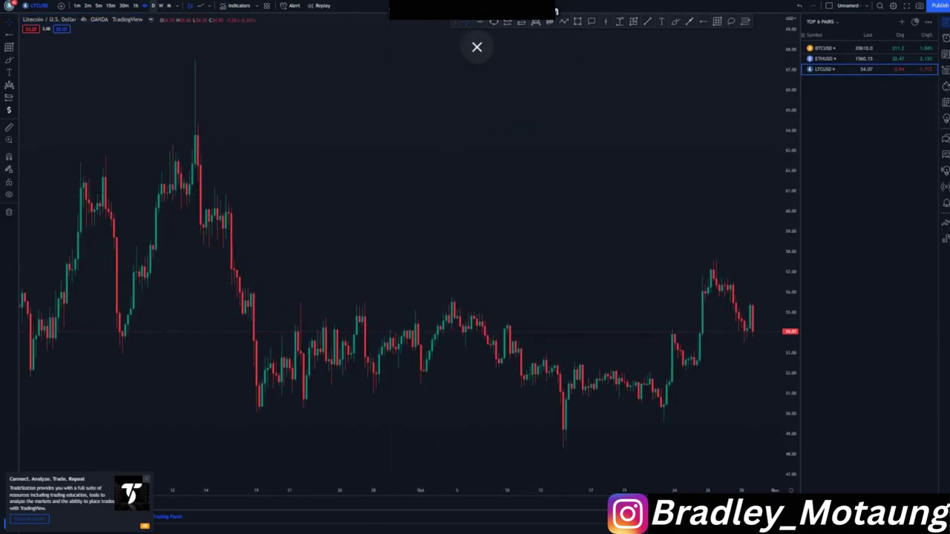
pyautogui.write('1D')
pyautogui.press('Return')
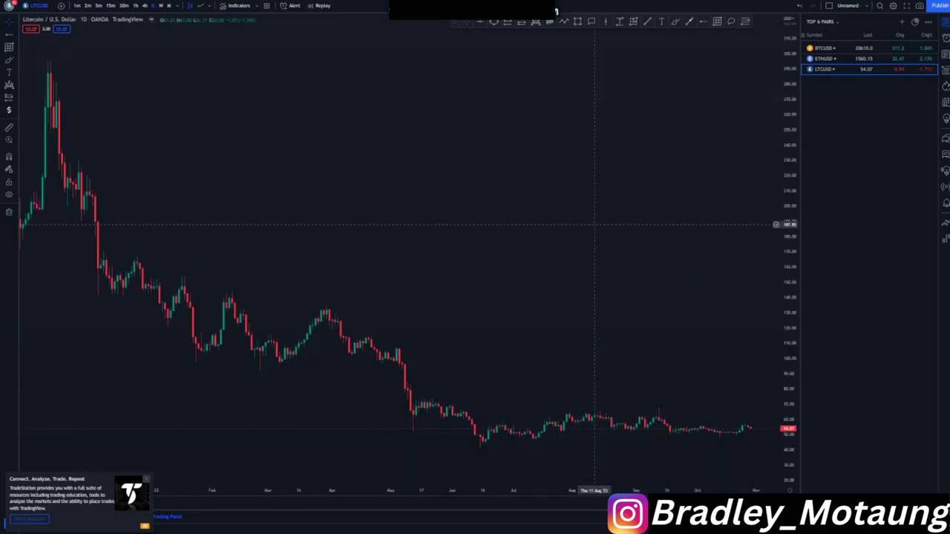
pyautogui.rightClick(546, 172)
pyautogui.click(570, 178)
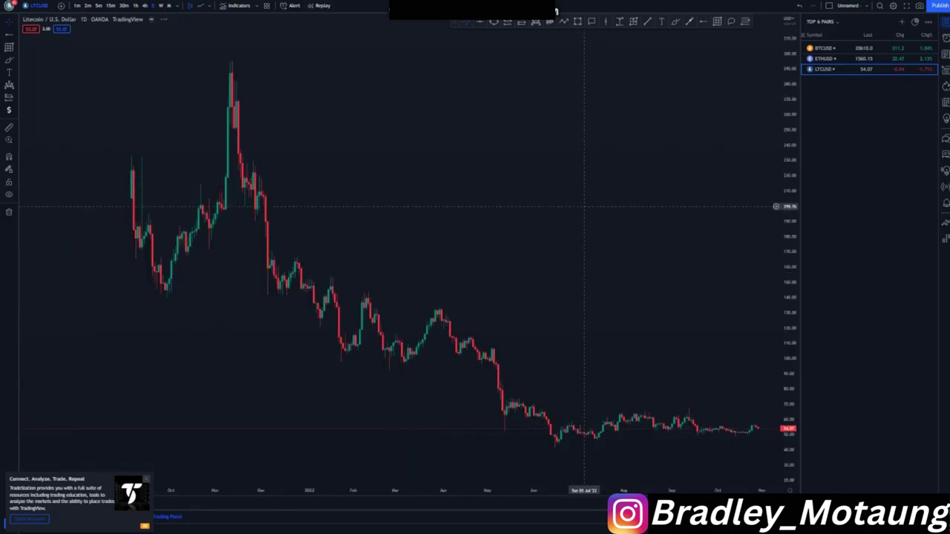
# - Brush a stroke down the mid-September drop from about 64 to 50, removing the extra strokes across October
pyautogui.moveTo(788, 458); pyautogui.dragTo(787, 253)
pyautogui.moveTo(563, 286); pyautogui.dragTo(391, 85)
pyautogui.moveTo(562, 239); pyautogui.dragTo(532, 139)
pyautogui.moveTo(615, 326); pyautogui.dragTo(564, 230)
pyautogui.moveTo(788, 445); pyautogui.dragTo(787, 391)
pyautogui.moveTo(611, 322); pyautogui.dragTo(608, 304)
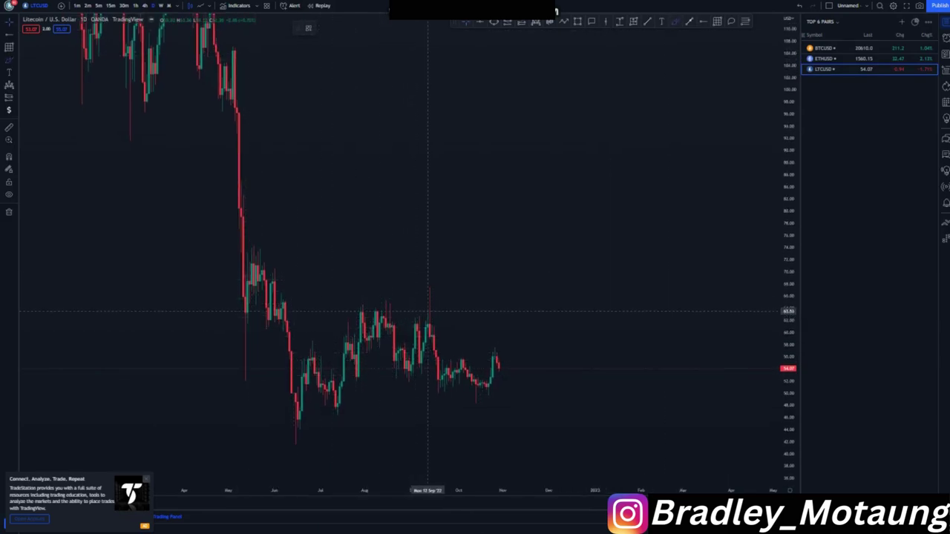
pyautogui.moveTo(427, 311)
pyautogui.mouseDown()
pyautogui.moveTo(442, 392)
pyautogui.moveTo(463, 384)
pyautogui.mouseUp()
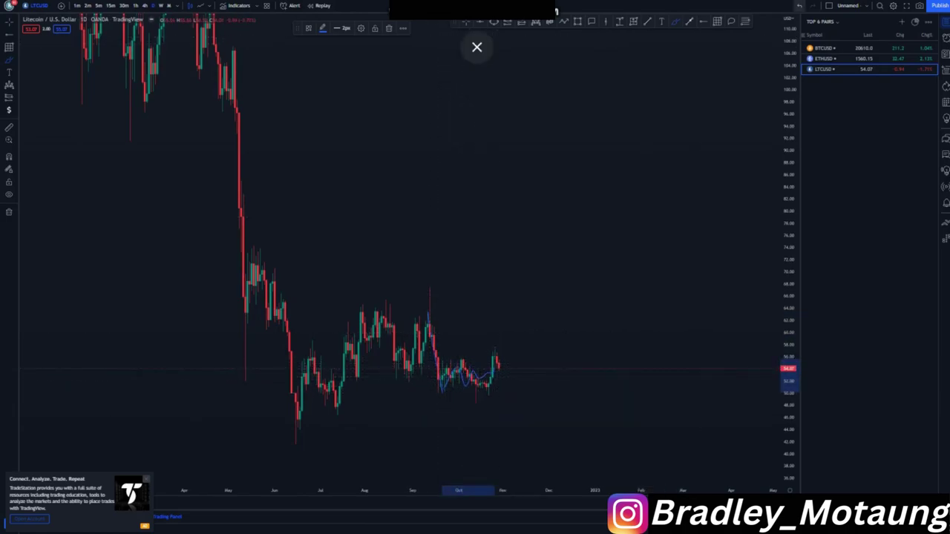
pyautogui.press('Delete')
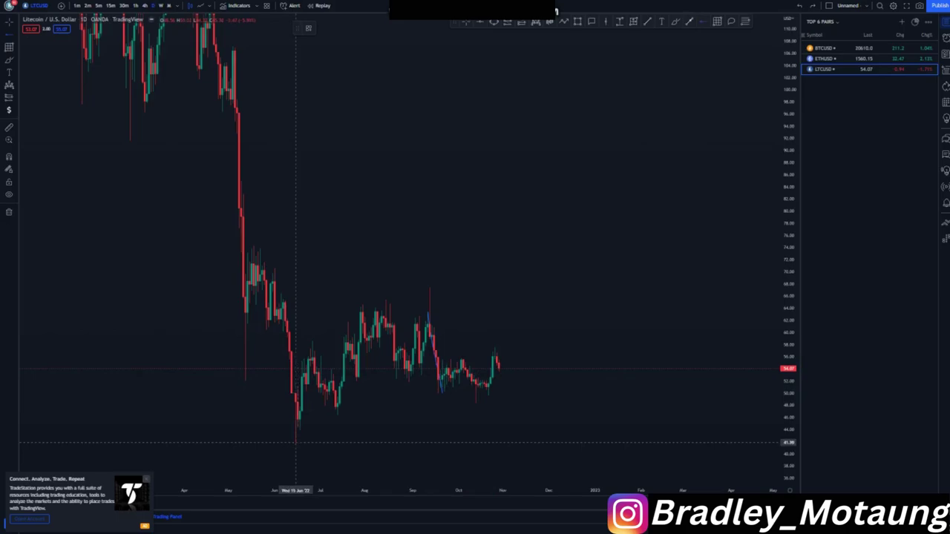
# - Draw horizontal rays from the mid-June low at about 41.9 and the early-June high at about 66.3
pyautogui.click(294, 442)
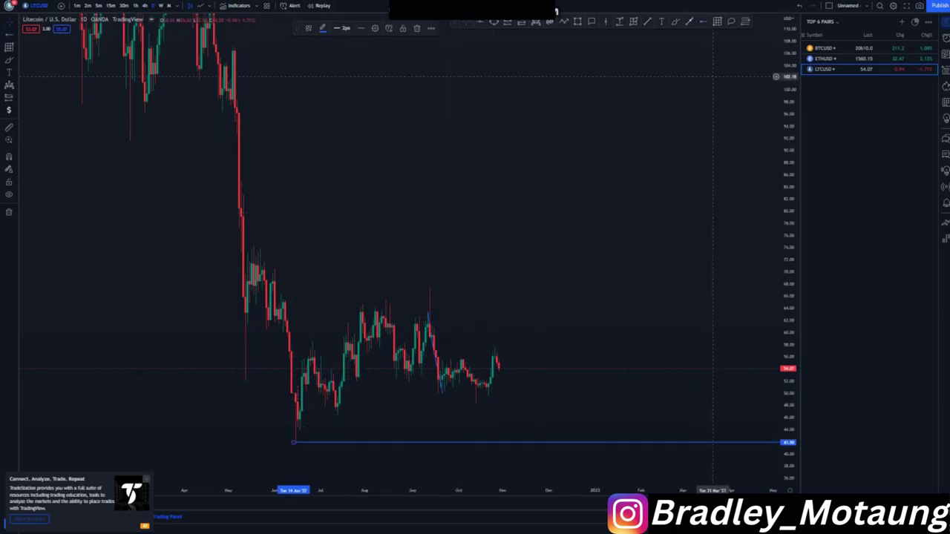
pyautogui.click(282, 294)
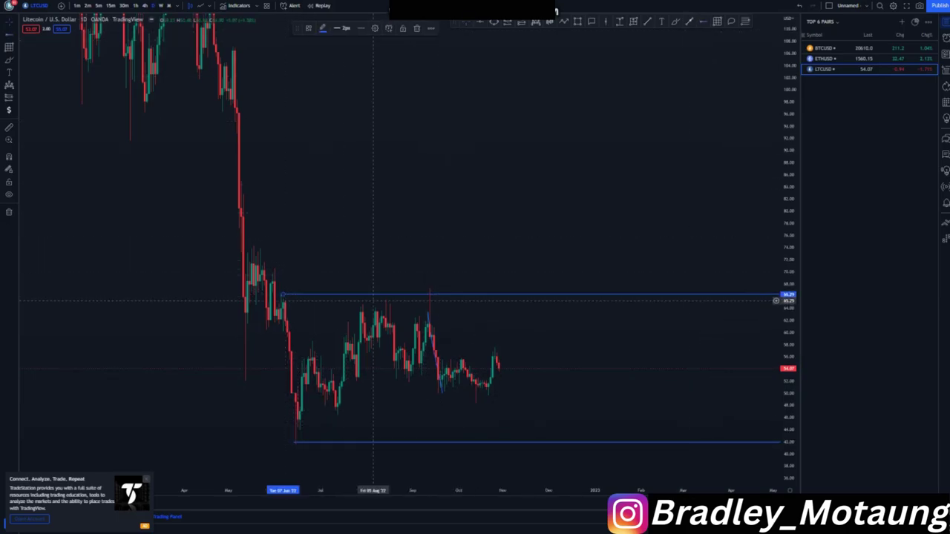
# - Mark the mid-September spike at the upper ray with a rectangle and draw an arrow from current price down to the lower ray
pyautogui.click(427, 259)
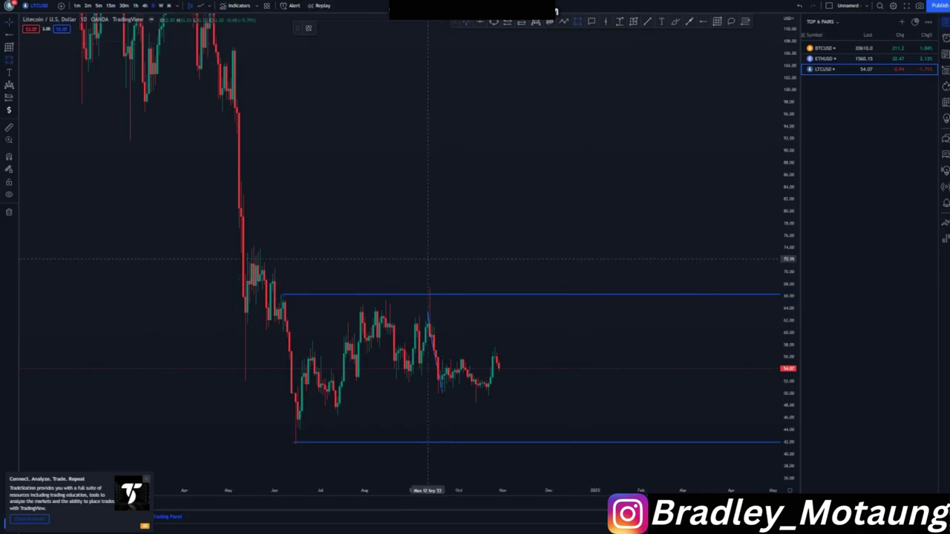
pyautogui.click(419, 283)
pyautogui.click(443, 302)
pyautogui.click(466, 265)
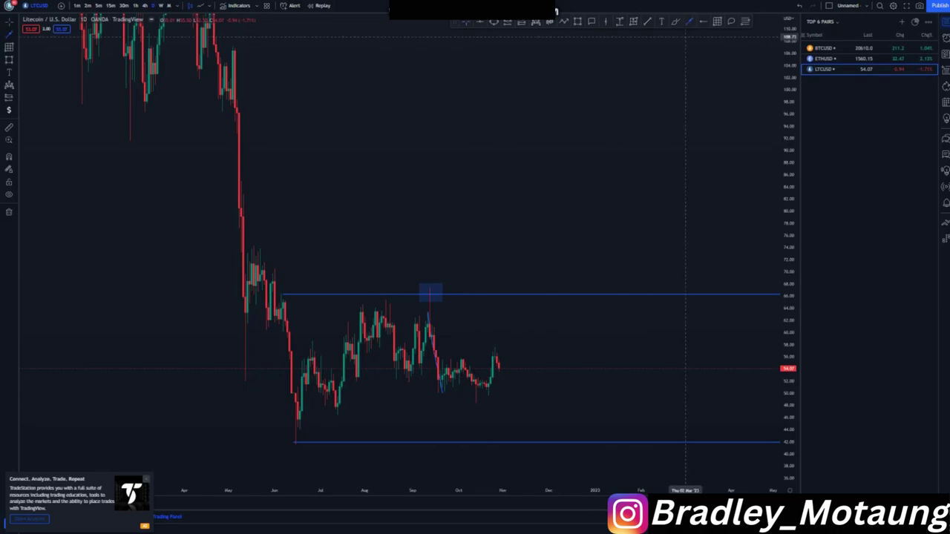
pyautogui.moveTo(497, 365); pyautogui.dragTo(505, 436)
pyautogui.click(545, 417)
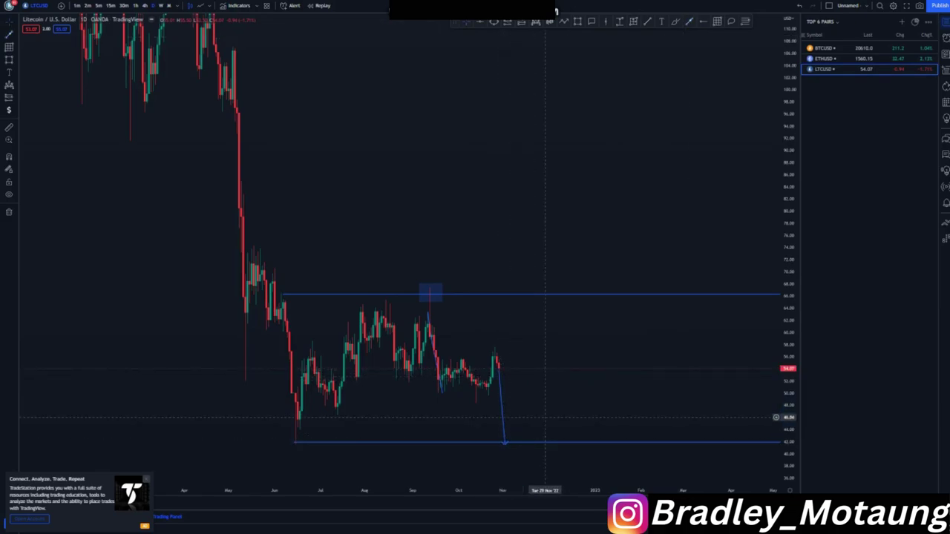
# - Undo the arrow, the rectangle, both horizontal rays and the brush stroke on the LTCUSD chart
pyautogui.click(799, 5)
pyautogui.click(799, 6)
pyautogui.click(799, 6)
pyautogui.click(799, 6)
pyautogui.click(799, 6)
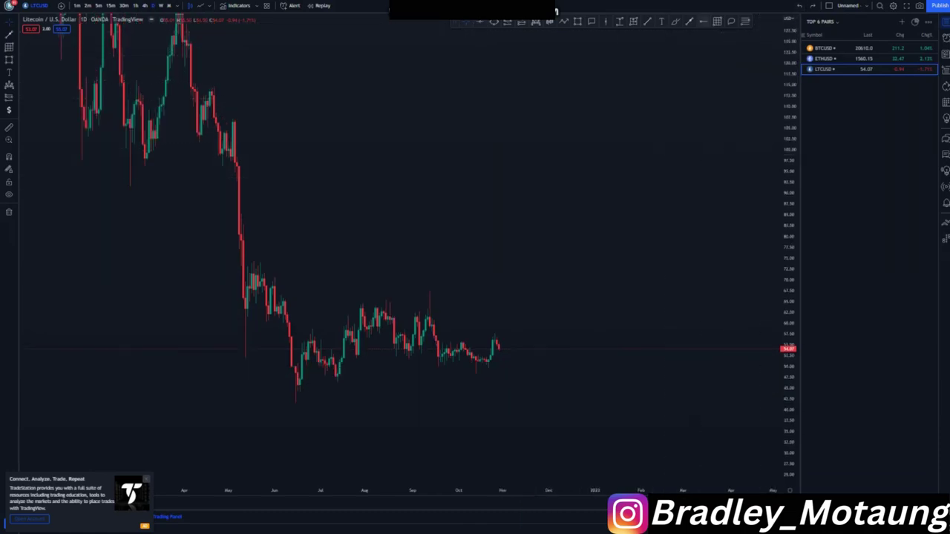
# - Draw a horizontal ray from the 15 June low at about 42 and another from the early-June high at about 66.8
pyautogui.click(294, 401)
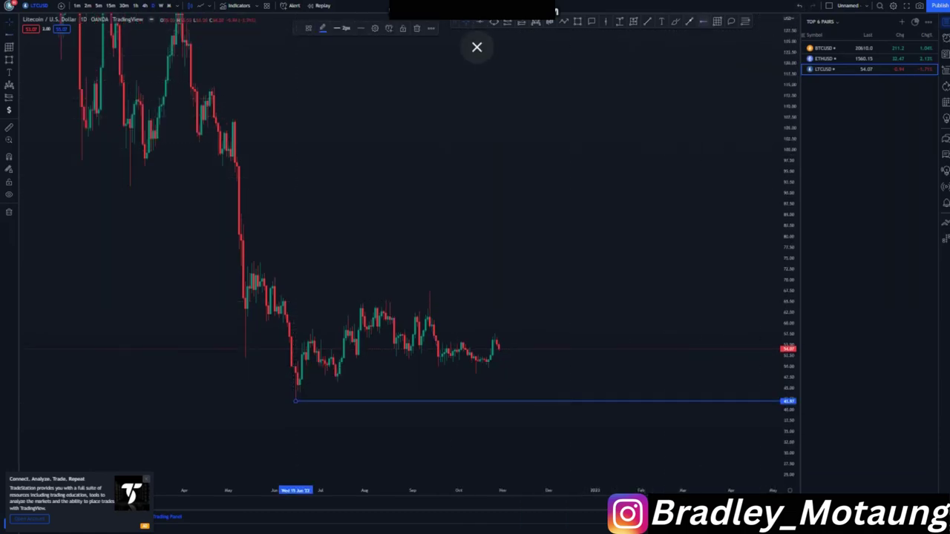
pyautogui.click(280, 294)
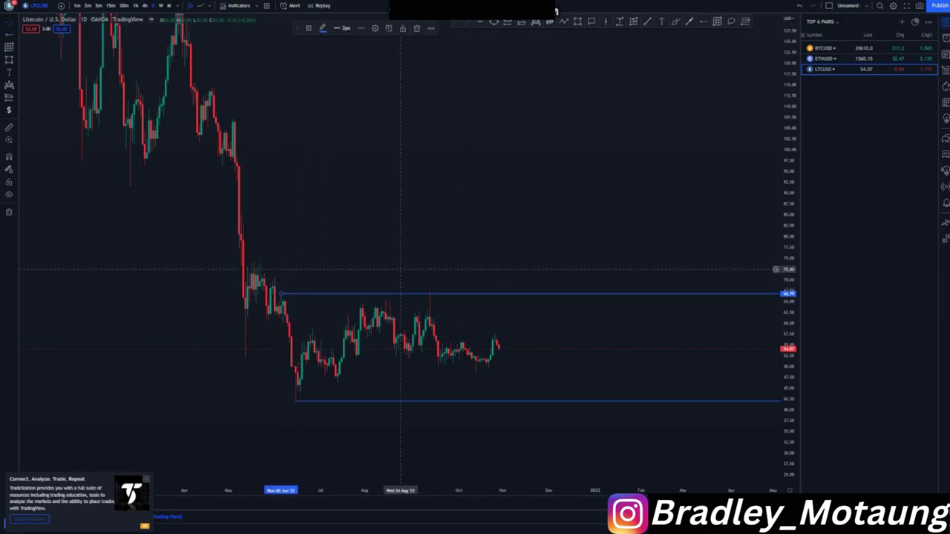
# - Draw a rising trend line under the mid-July to September lows, from about 46.2 to about 53.5
pyautogui.scroll(2, 601, 386)
pyautogui.moveTo(788, 400); pyautogui.dragTo(788, 263)
pyautogui.moveTo(635, 232); pyautogui.dragTo(664, 74)
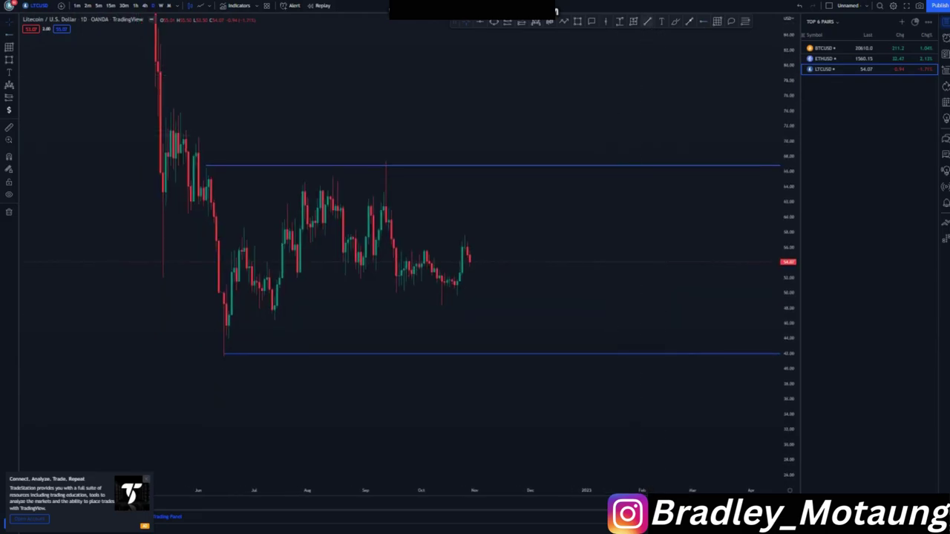
pyautogui.click(275, 321)
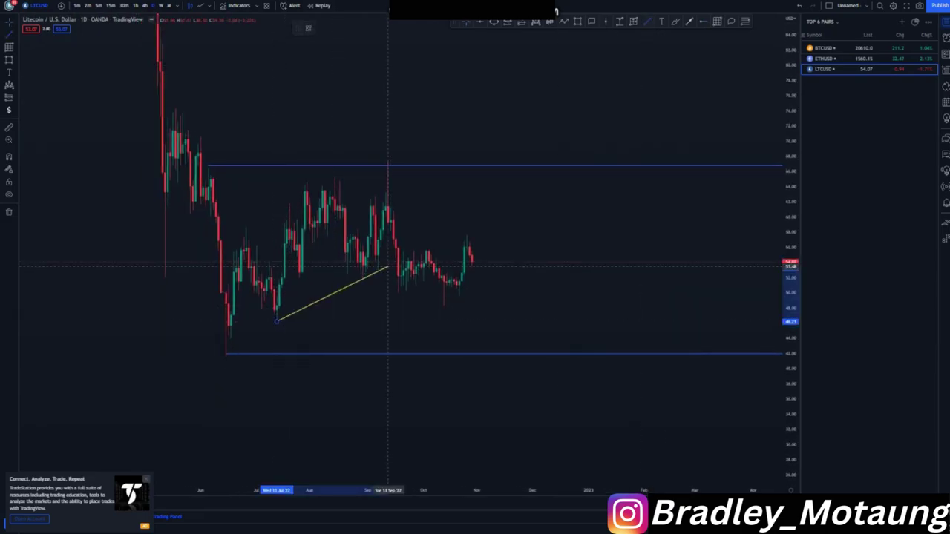
pyautogui.click(385, 266)
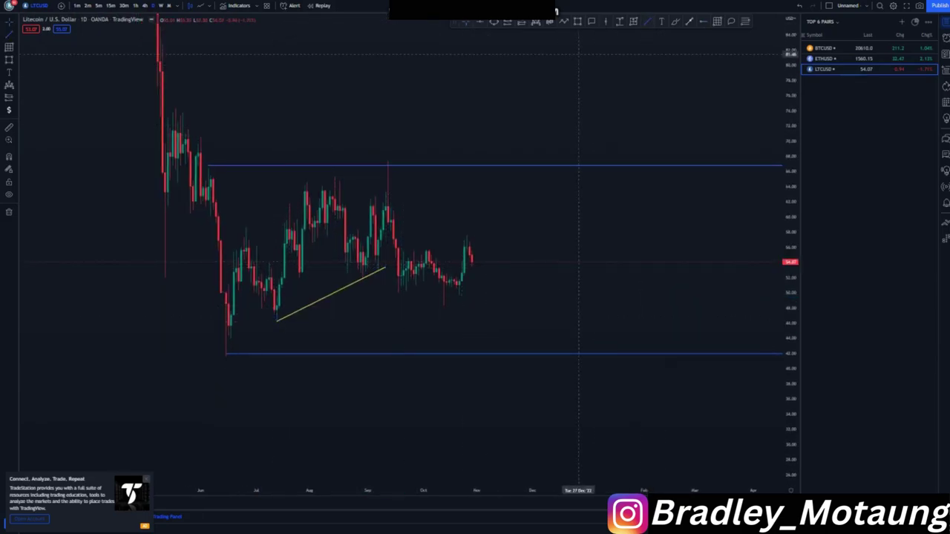
# - Draw a rising trend line over the late-June to August highs, about 57.6 to 67, and a horizontal ray at about 55.7 from late September
pyautogui.click(239, 235)
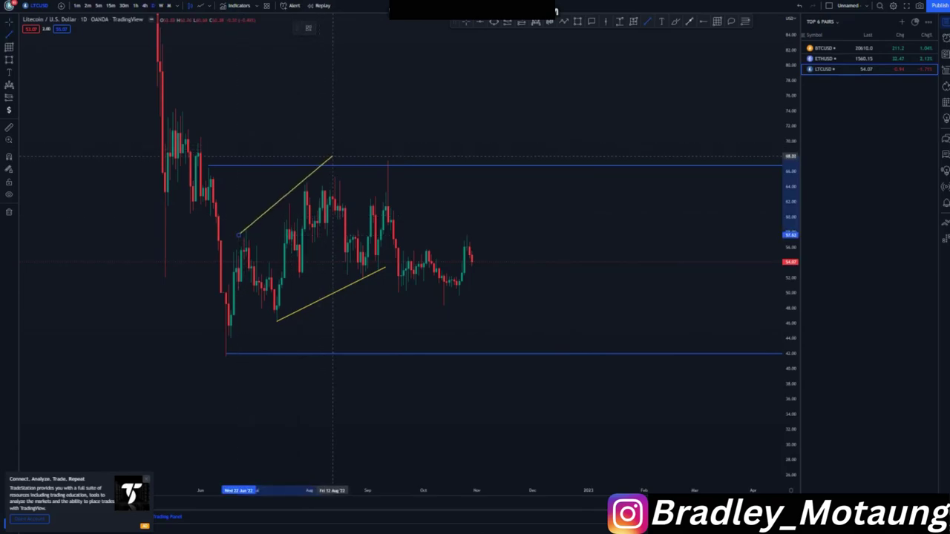
pyautogui.click(331, 163)
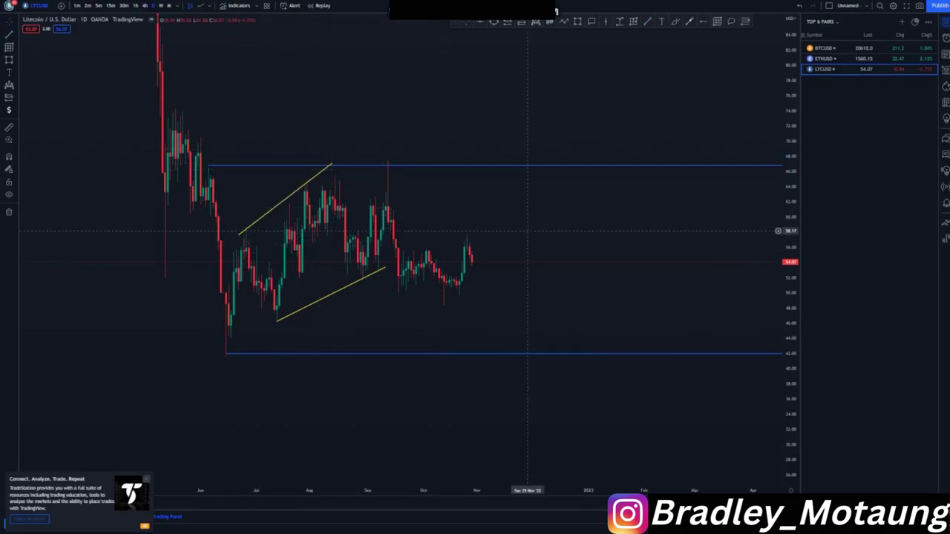
pyautogui.click(400, 250)
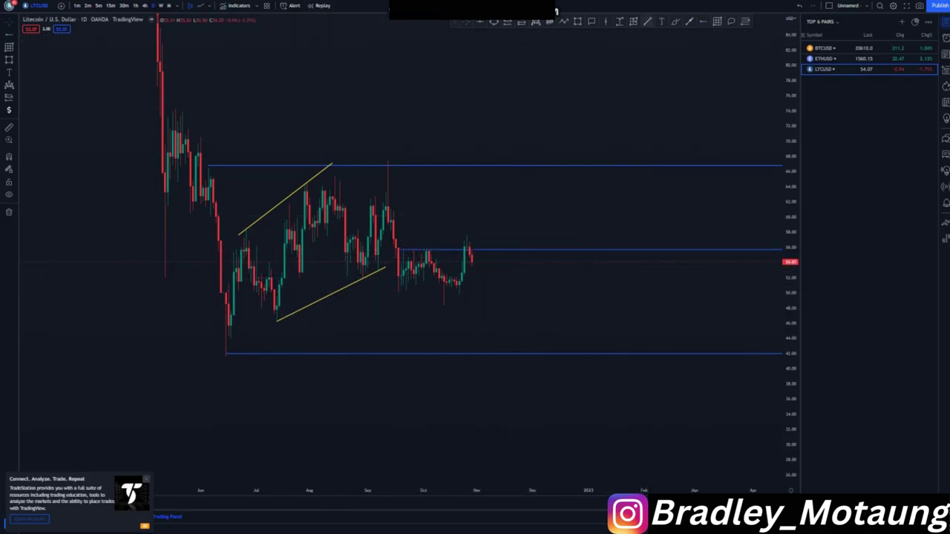
# - Draw a falling trend line under the September–October lows, about 50.3 to 48, and replace the 55.7 ray with a line rising to about 57.8
pyautogui.moveTo(398, 290); pyautogui.dragTo(461, 308)
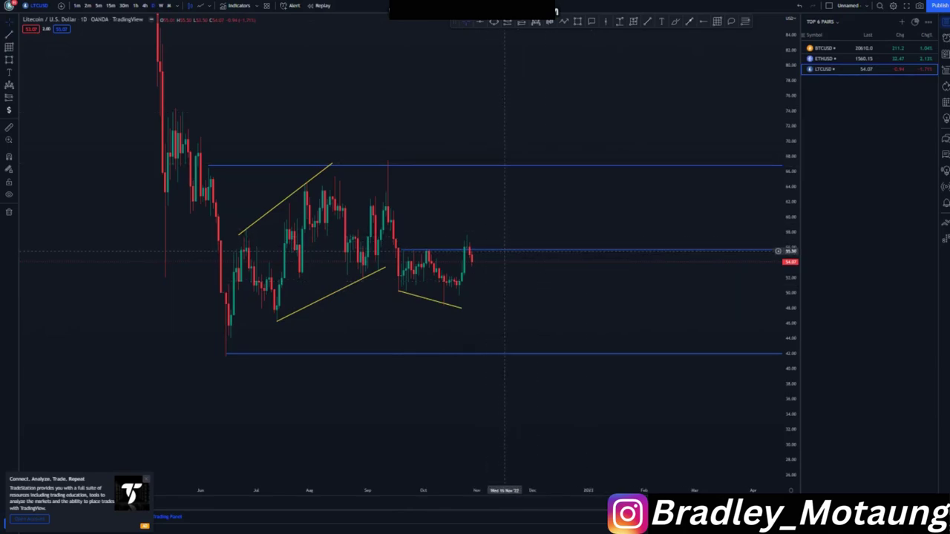
pyautogui.press('Delete')
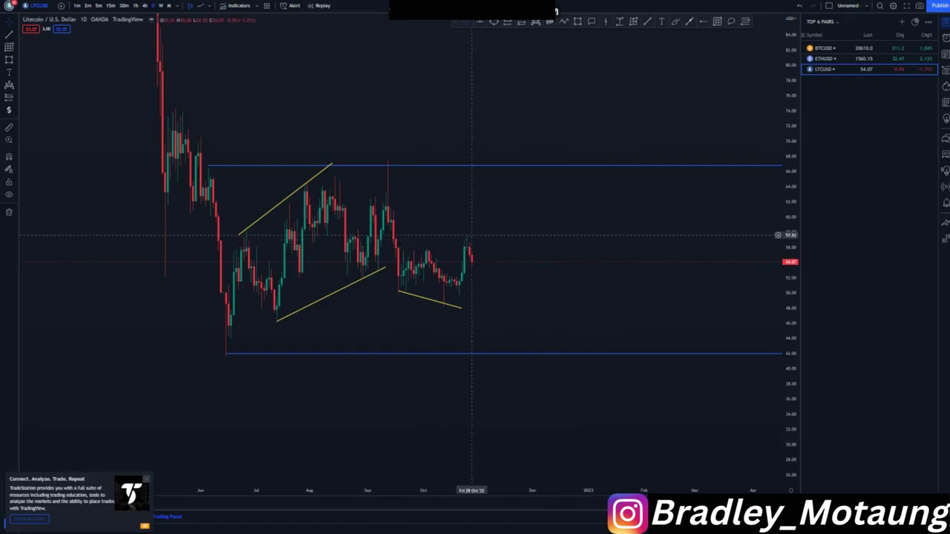
pyautogui.click(647, 21)
pyautogui.click(403, 251)
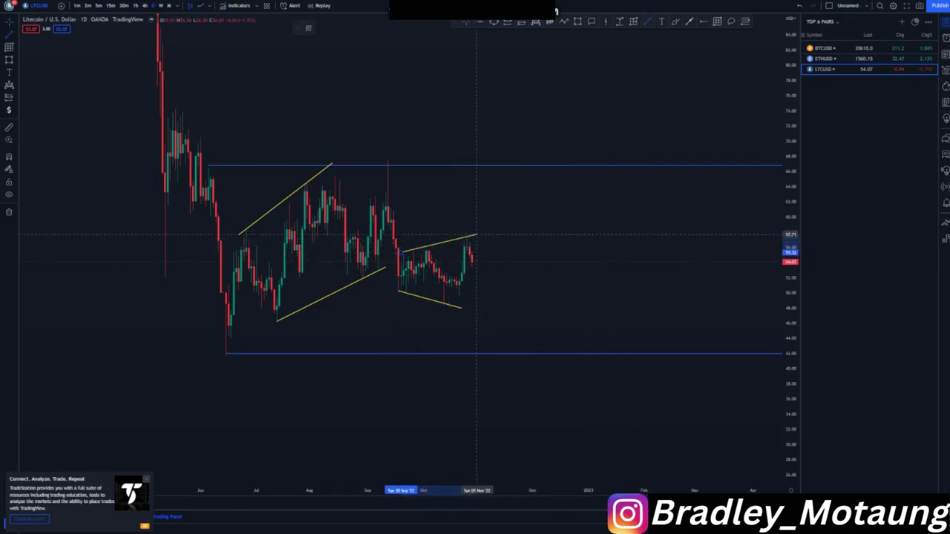
pyautogui.click(473, 234)
# - Try a projection arrow from the current price down to the lower ray at about 42, and delete it
pyautogui.scroll(-2, 564, 185)
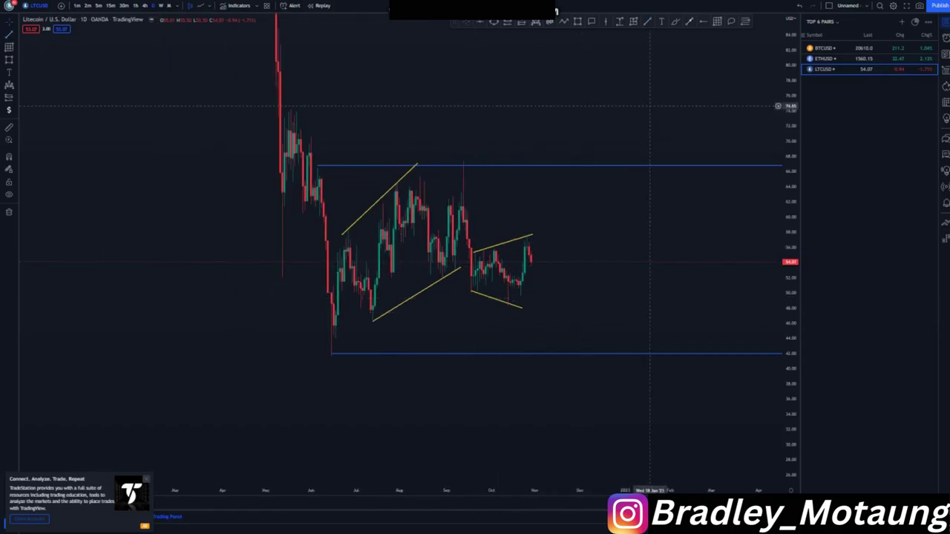
pyautogui.click(531, 259)
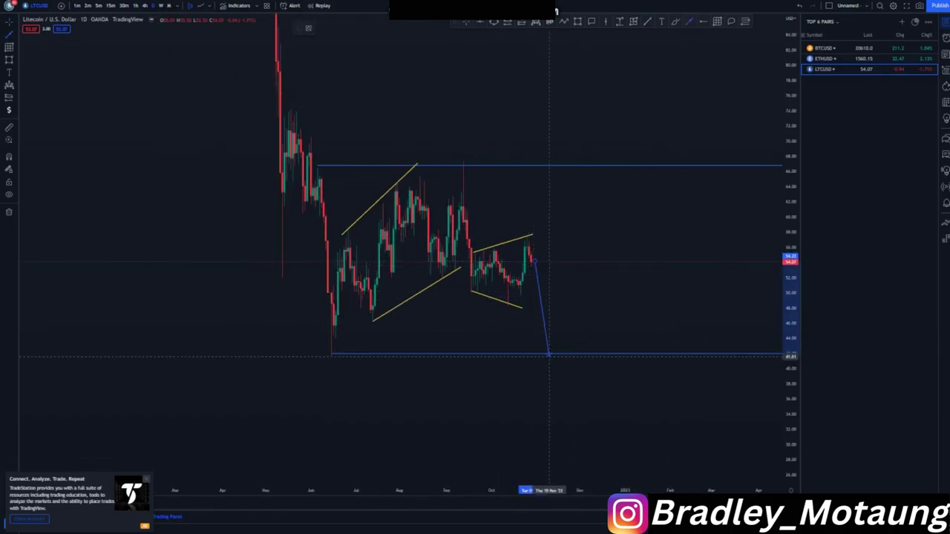
pyautogui.click(549, 355)
pyautogui.click(417, 28)
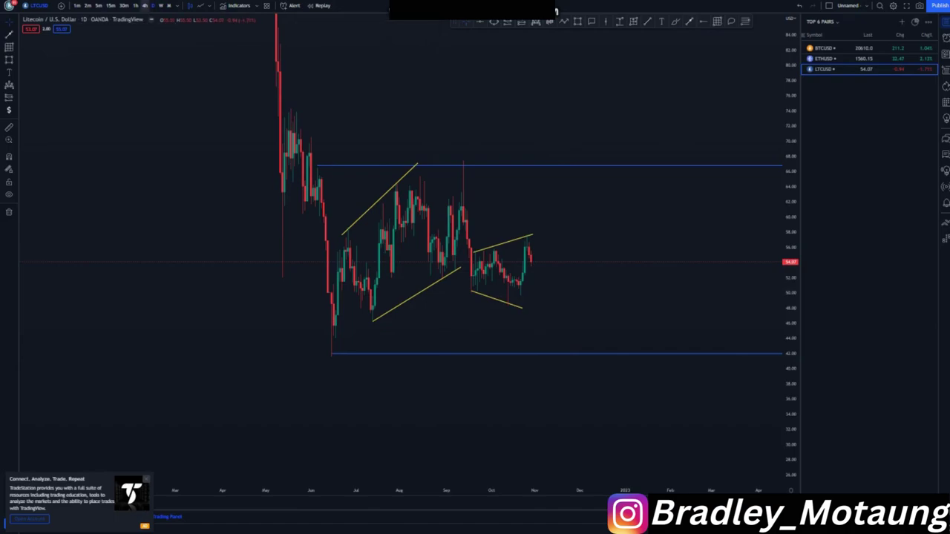
# - On the 4-hour timeframe, enclose the late-October rally with rising trend lines, about 49.8 to 56 below and 52.1 to 57.5 above
pyautogui.click(145, 6)
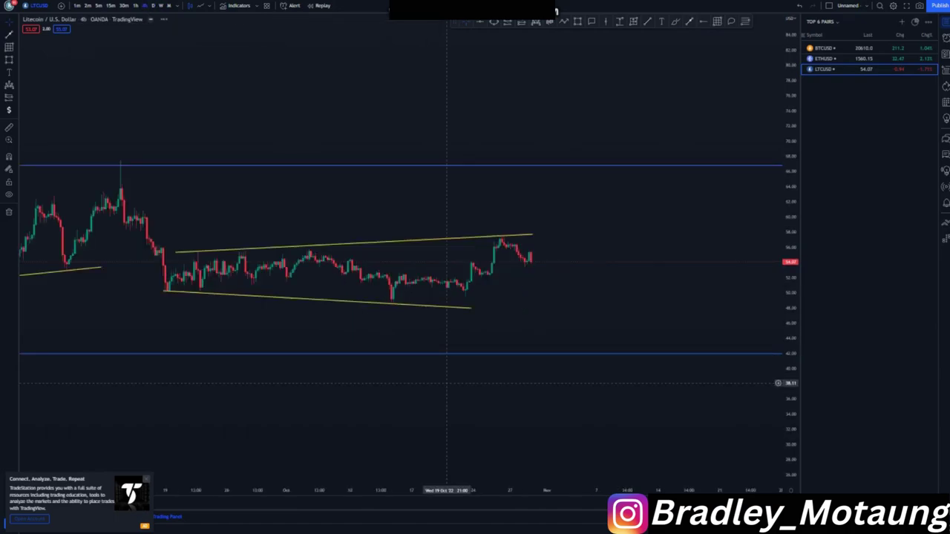
pyautogui.scroll(-3, 447, 383)
pyautogui.moveTo(790, 417); pyautogui.dragTo(788, 215)
pyautogui.moveTo(641, 336); pyautogui.dragTo(592, 313)
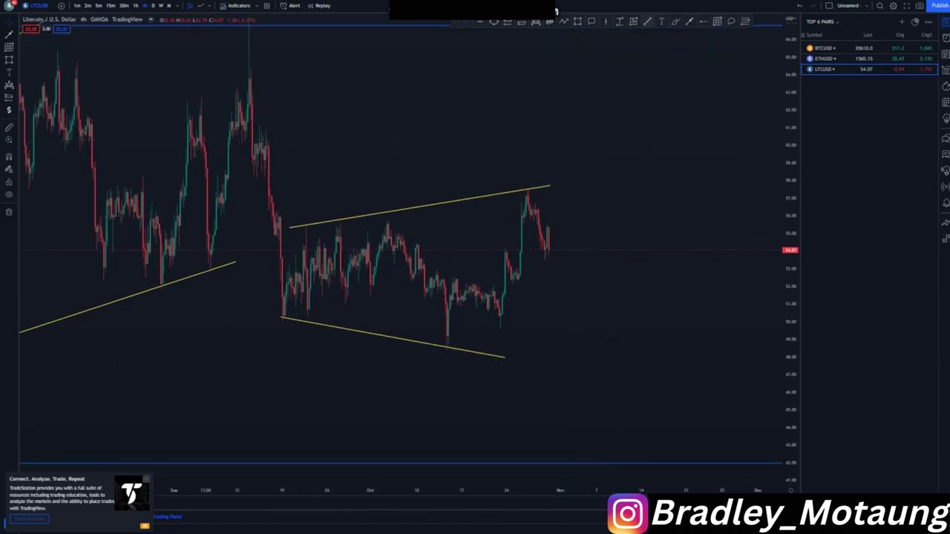
pyautogui.moveTo(504, 323); pyautogui.dragTo(542, 228)
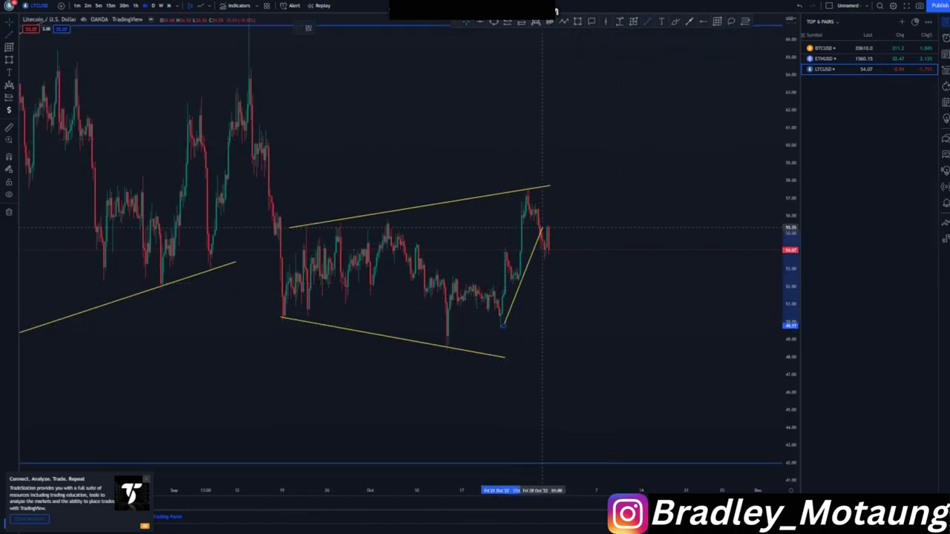
pyautogui.click(541, 218)
pyautogui.click(581, 290)
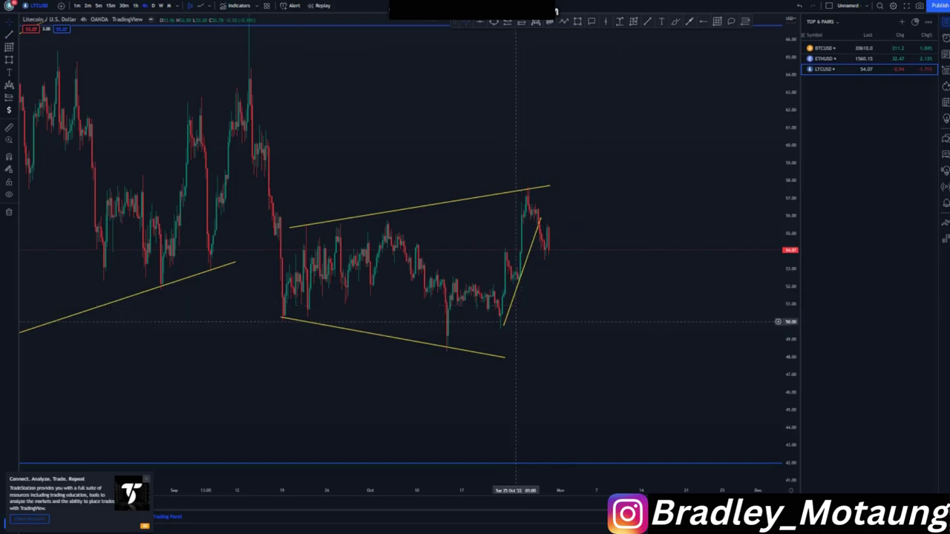
pyautogui.moveTo(477, 285); pyautogui.dragTo(526, 188)
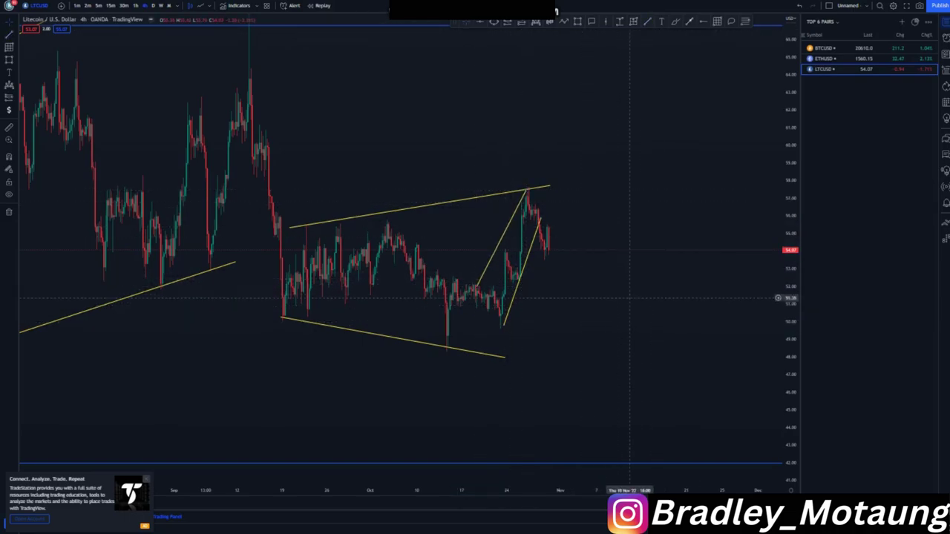
# - Adjust the start of the rally's lower trend line and extend the falling lower consolidation line to about 47
pyautogui.scroll(-1, 534, 319)
pyautogui.click(531, 327)
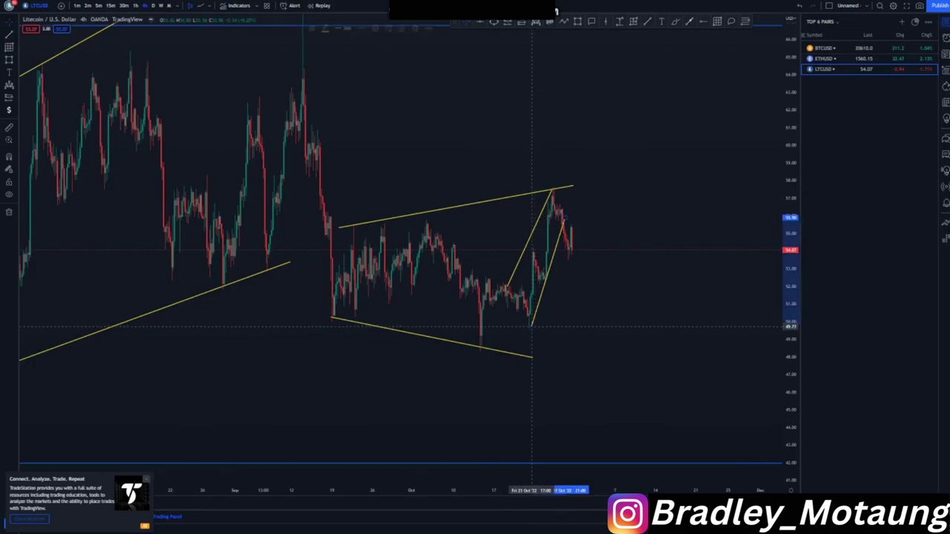
pyautogui.click(331, 317)
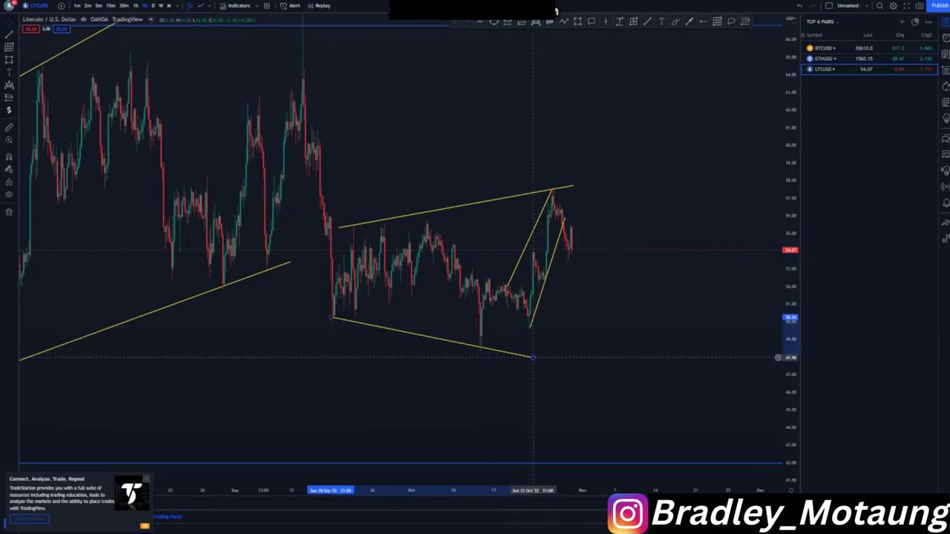
pyautogui.click(581, 373)
pyautogui.moveTo(348, 122); pyautogui.dragTo(269, 59)
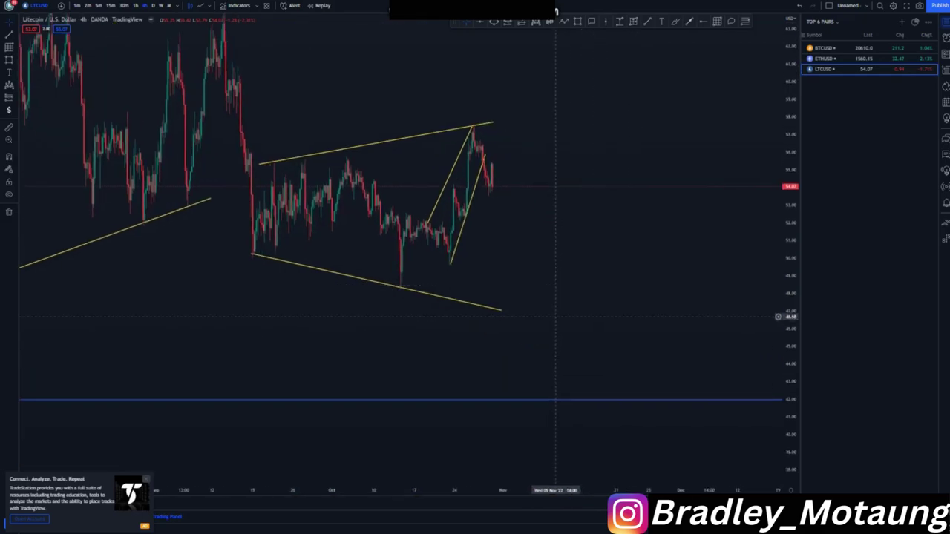
# - On the 1-hour timeframe, bracket the latest pullback with short rising parallel lines, about 55.2 to 55.5 above and 53.5 to 53.8 below
pyautogui.scroll(5, 452, 139)
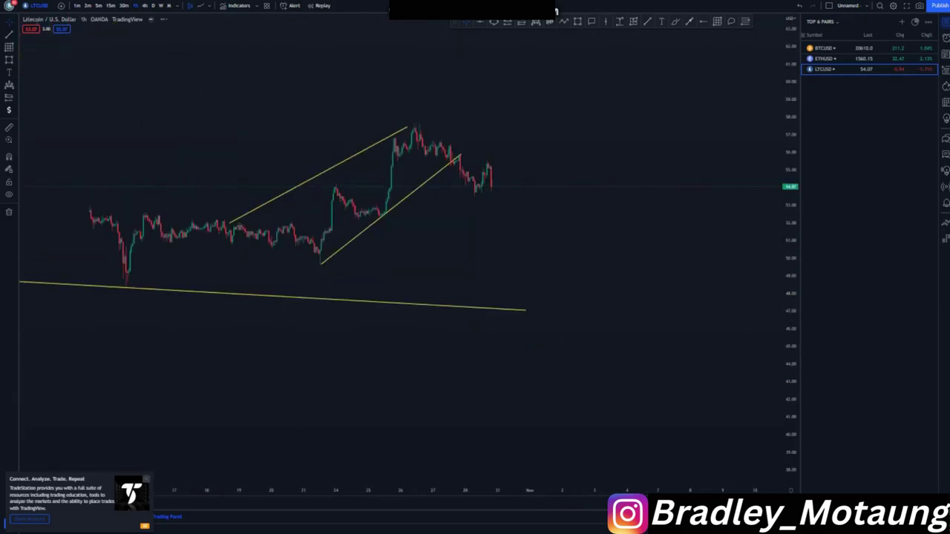
pyautogui.scroll(-3, 637, 291)
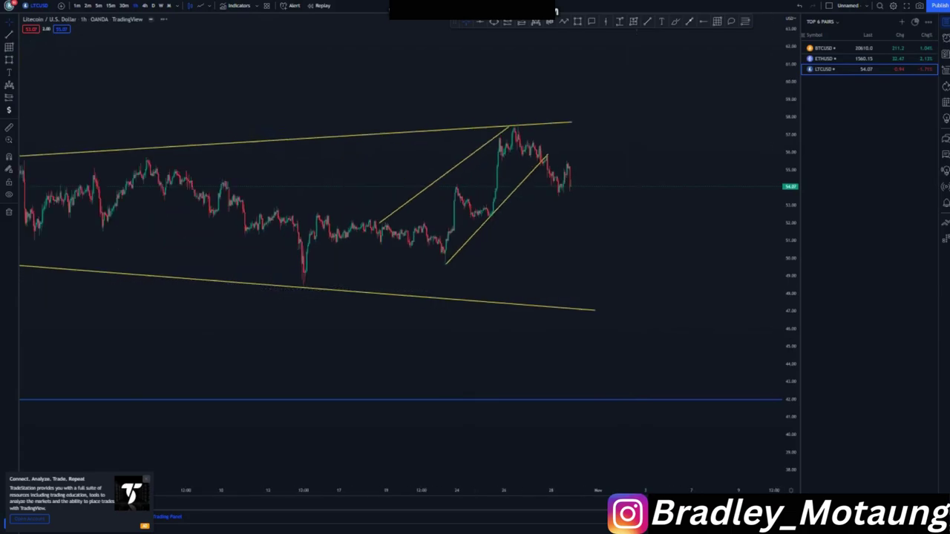
pyautogui.moveTo(791, 327); pyautogui.dragTo(791, 216)
pyautogui.scroll(2, 643, 234)
pyautogui.scroll(2, 564, 269)
pyautogui.moveTo(552, 256); pyautogui.dragTo(627, 310)
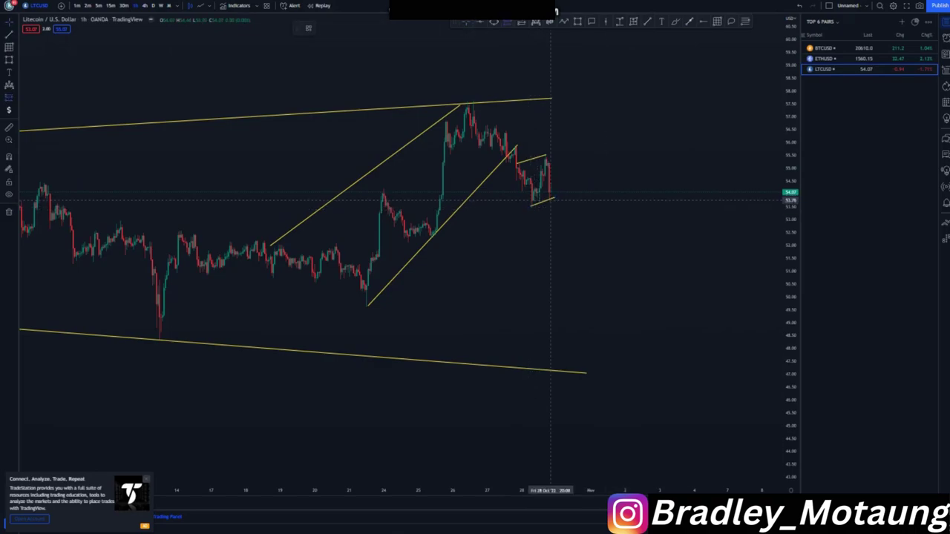
# - Place a short position from about 53.6 below the small channel, with its stop at 55.79 and its target at the lower ray, 41.94
pyautogui.click(549, 203)
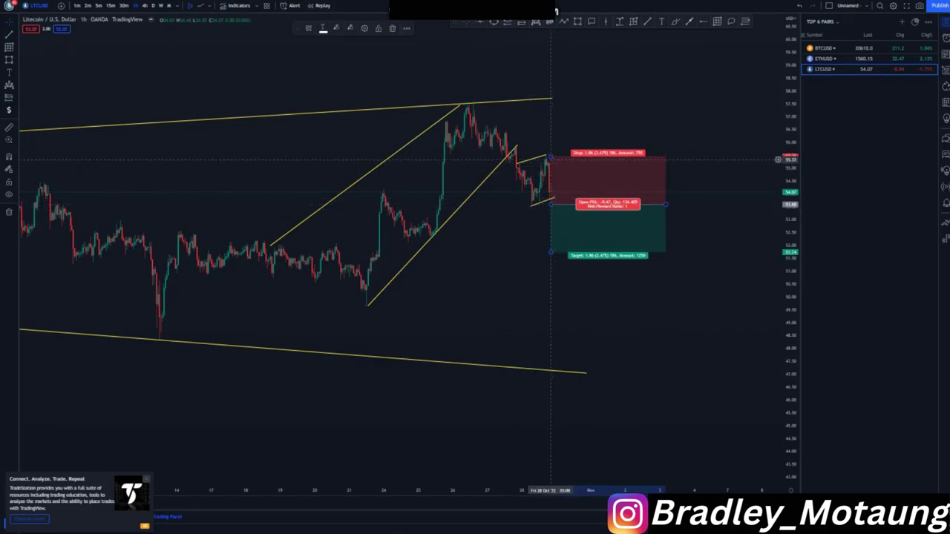
pyautogui.moveTo(549, 158); pyautogui.dragTo(551, 148)
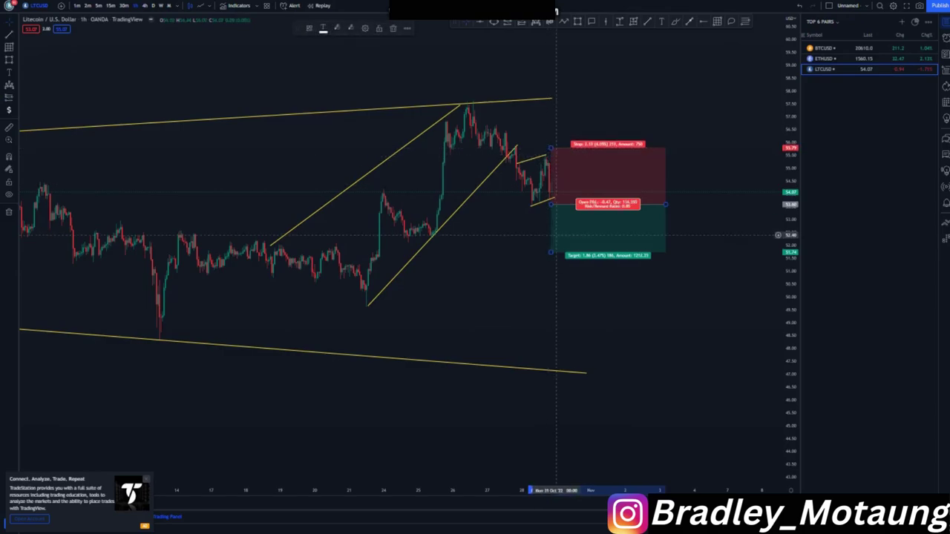
pyautogui.moveTo(549, 252); pyautogui.dragTo(558, 371)
pyautogui.moveTo(359, 340); pyautogui.dragTo(250, 178)
pyautogui.scroll(-2, 475, 226)
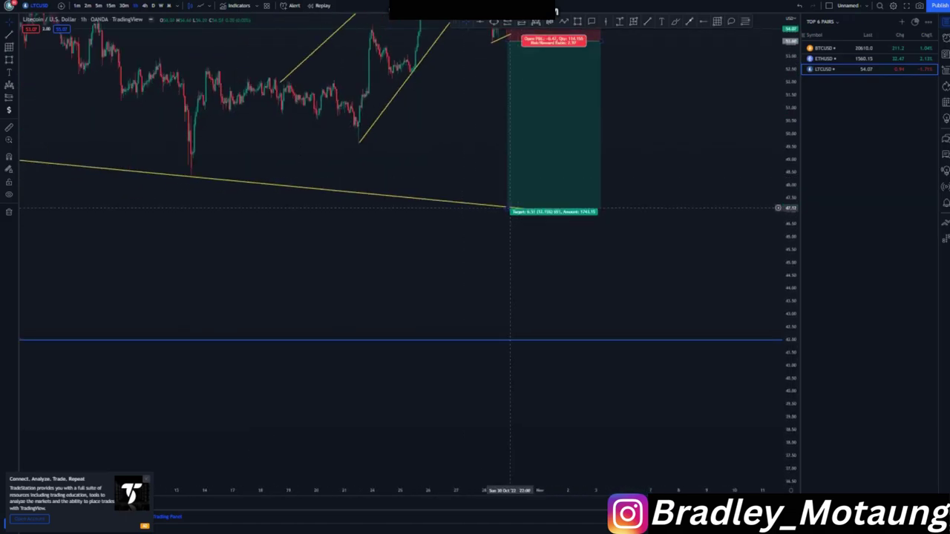
pyautogui.moveTo(509, 209); pyautogui.dragTo(507, 317)
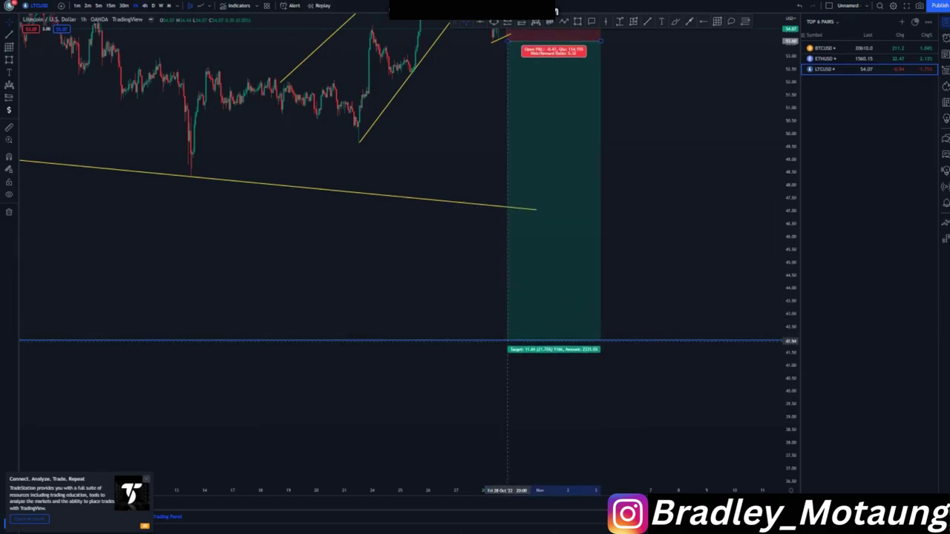
# - Review the short setup against the wider range, both horizontal rays and the earlier trend lines
pyautogui.moveTo(791, 70); pyautogui.dragTo(791, 215)
pyautogui.moveTo(691, 230); pyautogui.dragTo(676, 310)
pyautogui.scroll(-5, 676, 308)
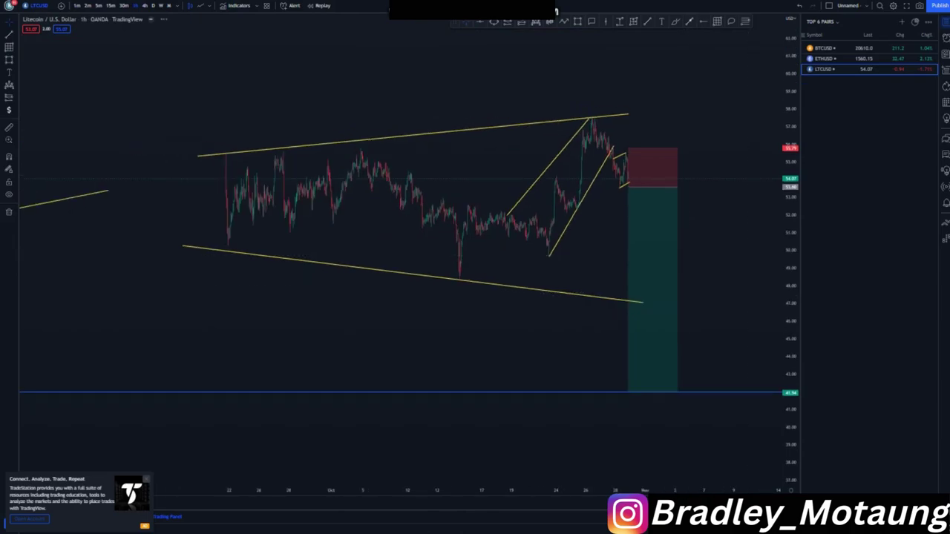
pyautogui.scroll(-5, 557, 265)
pyautogui.moveTo(496, 308); pyautogui.dragTo(416, 298)
pyautogui.scroll(-3, 549, 243)
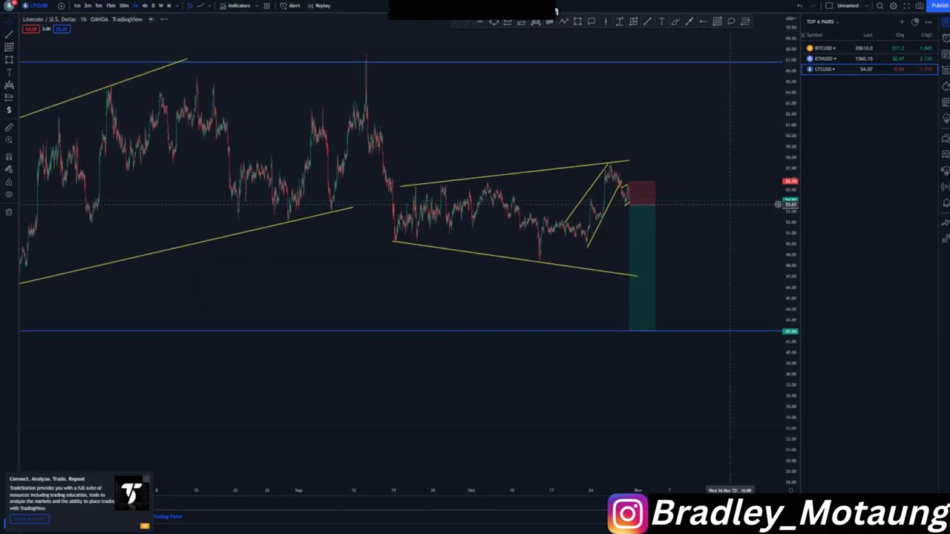